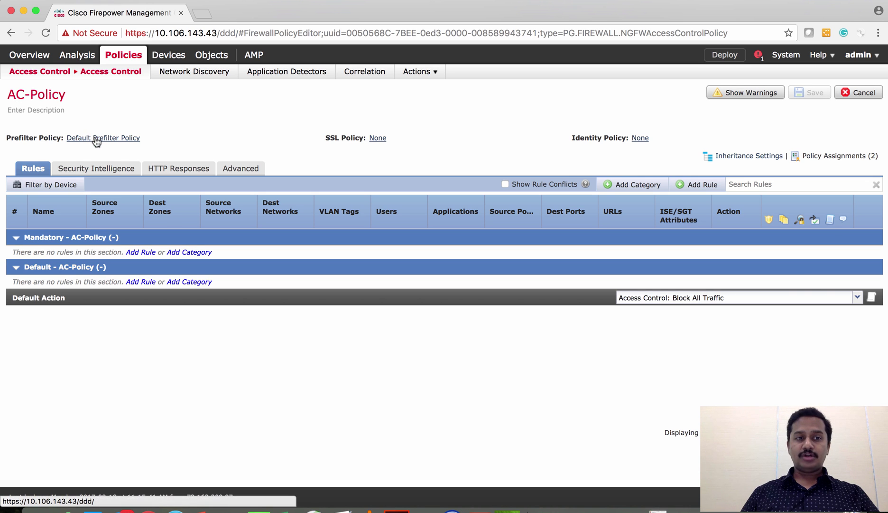
Open the Default Prefilter Policy from the Prefilter list to review its default tunnel action.
{"action": "mouse_move", "coordinate": [52, 71]}
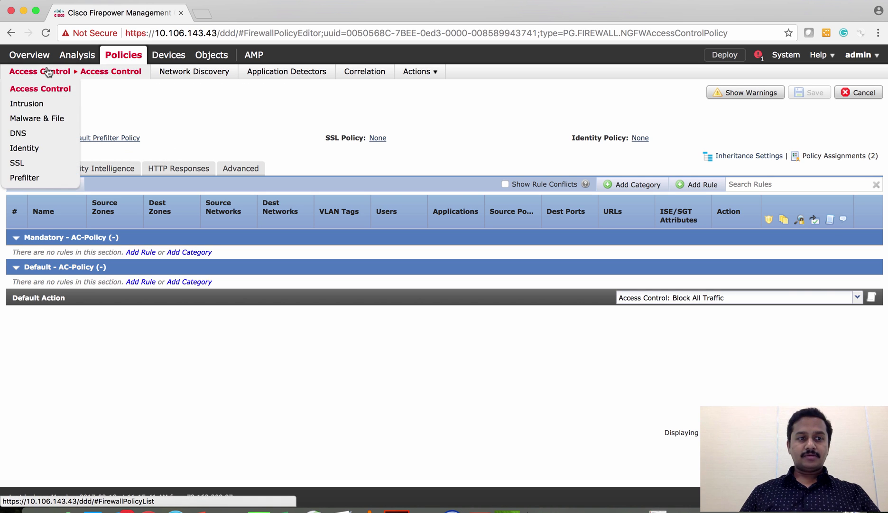
{"action": "left_click", "coordinate": [48, 182]}
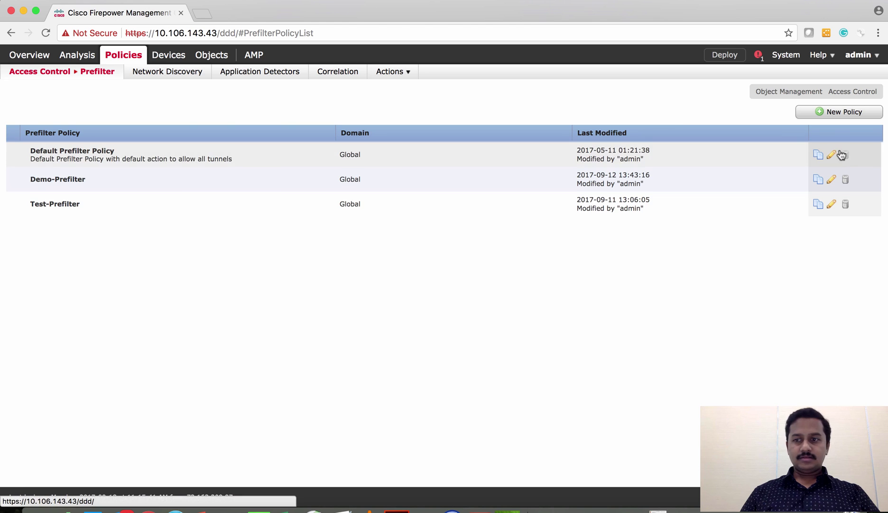
{"action": "left_click", "coordinate": [840, 154]}
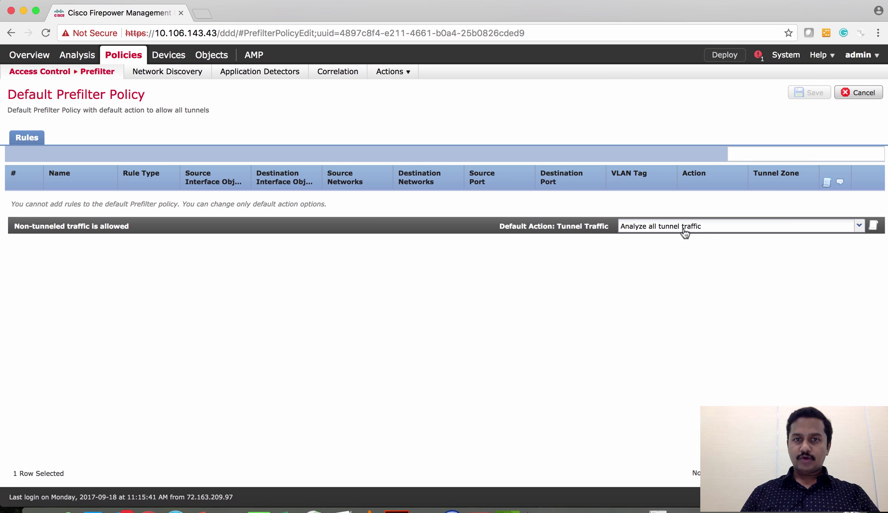
Leave the default policy and create a new prefilter policy named Prefilter-Demo.
{"action": "left_click", "coordinate": [859, 92]}
{"action": "left_click", "coordinate": [840, 112]}
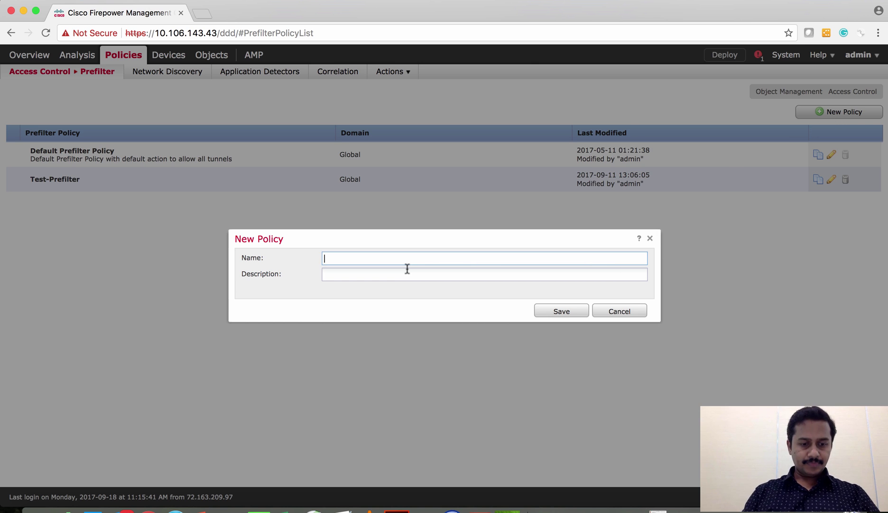
{"action": "type", "text": "Prefilter-Demo"}
{"action": "left_click", "coordinate": [556, 309]}
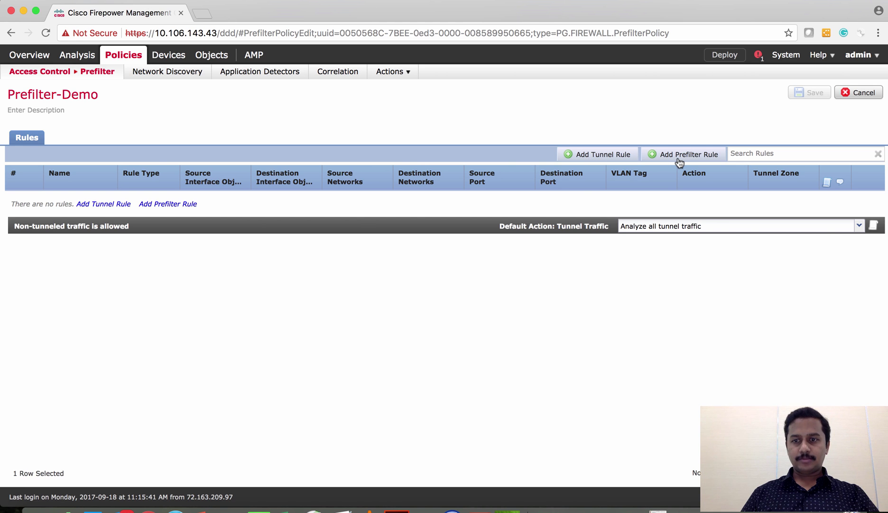
Start a new tunnel rule in Prefilter-Demo and review its zone, encapsulation and action options.
{"action": "left_click", "coordinate": [603, 154]}
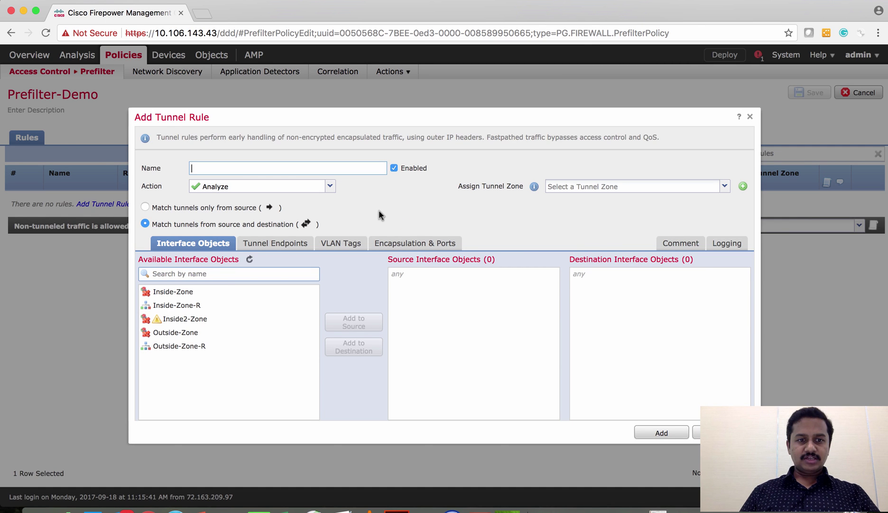
{"action": "left_click", "coordinate": [407, 242]}
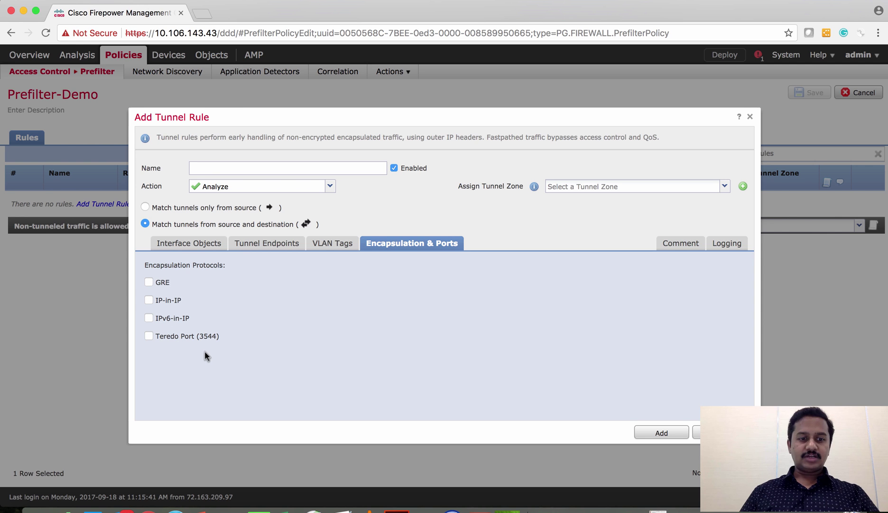
{"action": "left_click", "coordinate": [215, 167]}
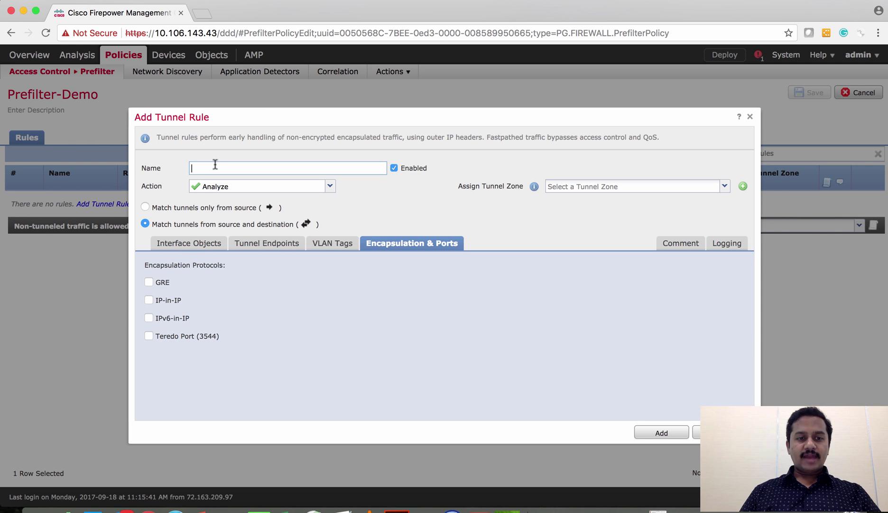
{"action": "left_click", "coordinate": [185, 244]}
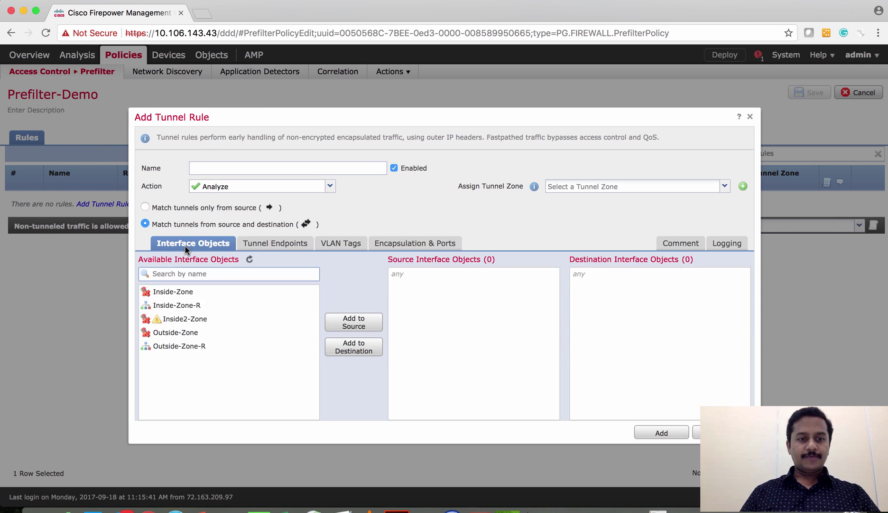
{"action": "left_click", "coordinate": [419, 242]}
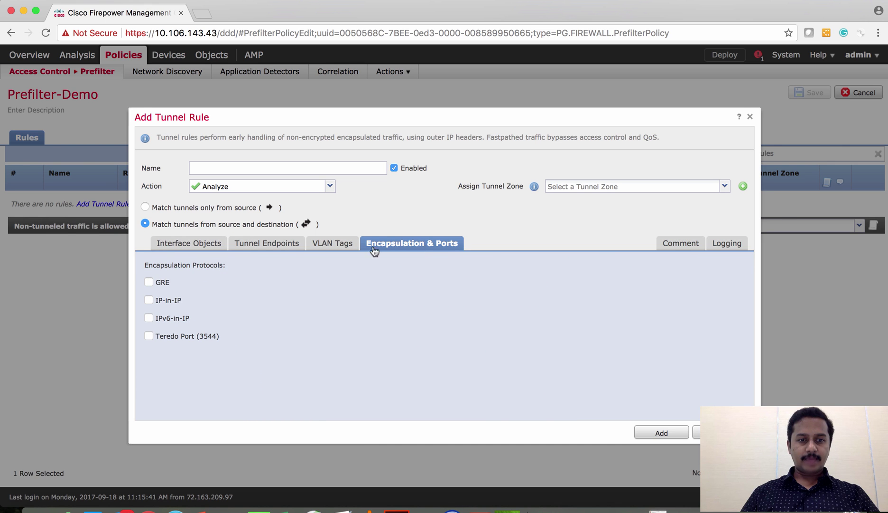
{"action": "left_click", "coordinate": [168, 242]}
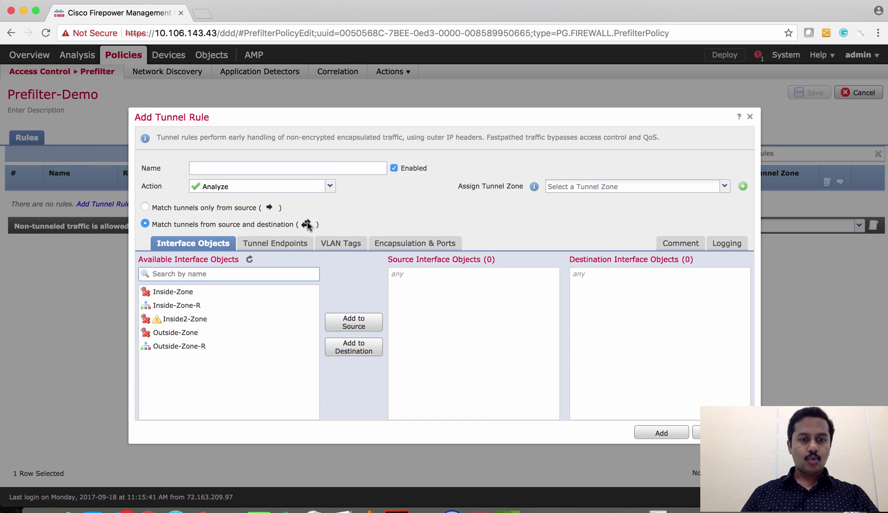
{"action": "left_click", "coordinate": [329, 186]}
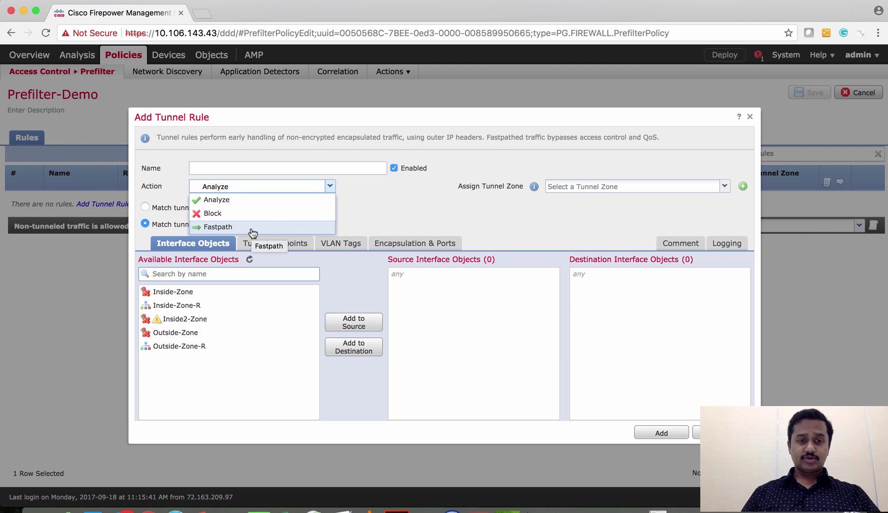
{"action": "left_click", "coordinate": [234, 168]}
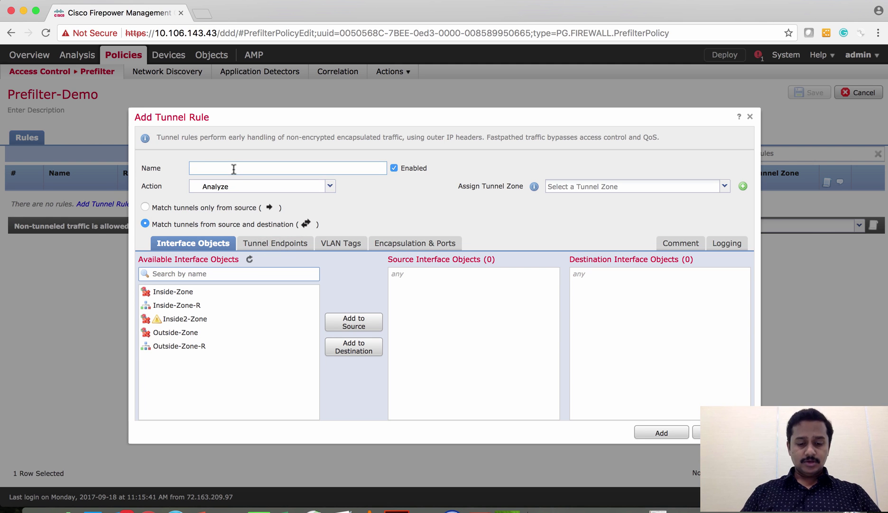
Name the tunnel rule GRE-Test, set its action to Fastpath, and keep matching both directions.
{"action": "type", "text": "G"}
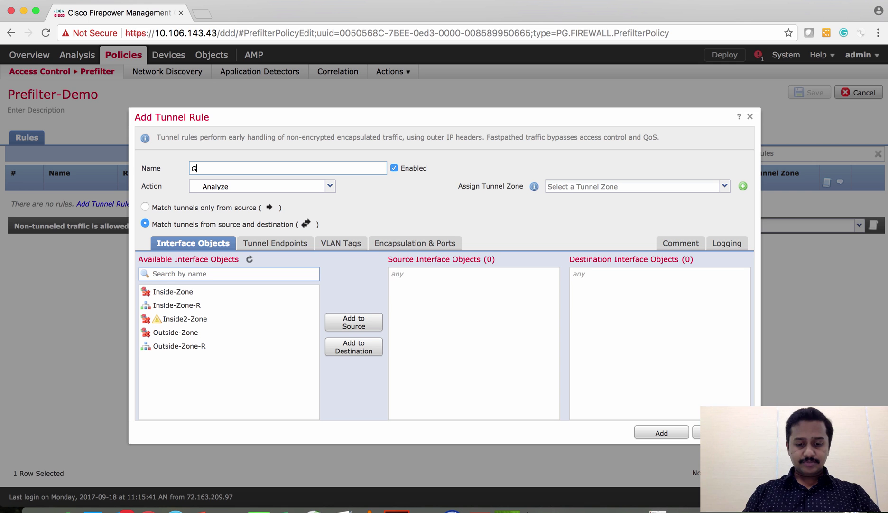
{"action": "type", "text": "RE-Test"}
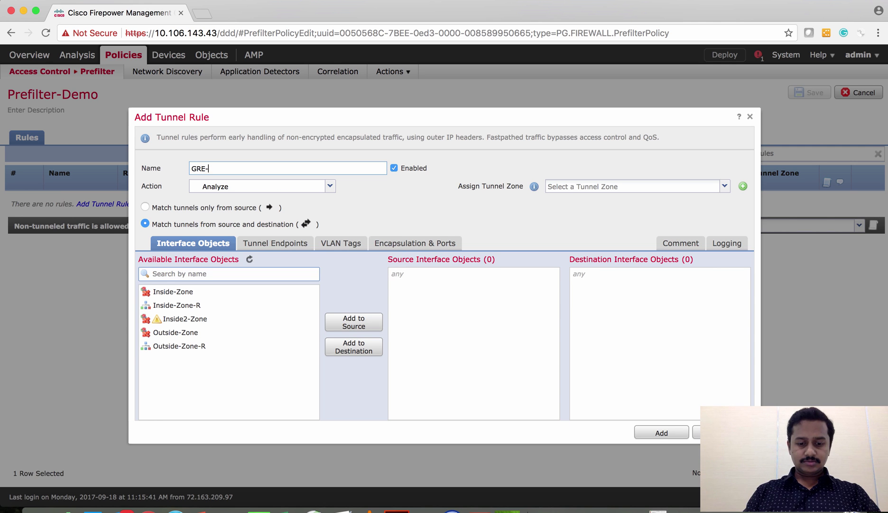
{"action": "left_click", "coordinate": [329, 187]}
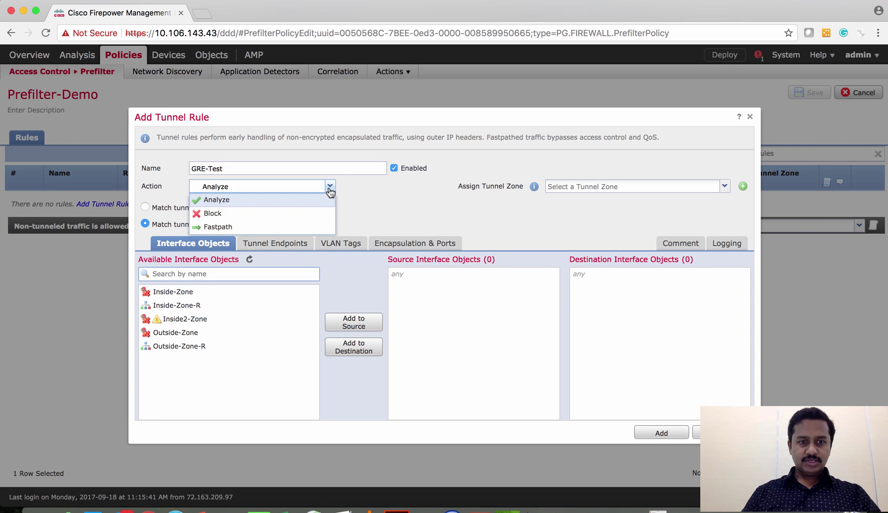
{"action": "left_click", "coordinate": [296, 226]}
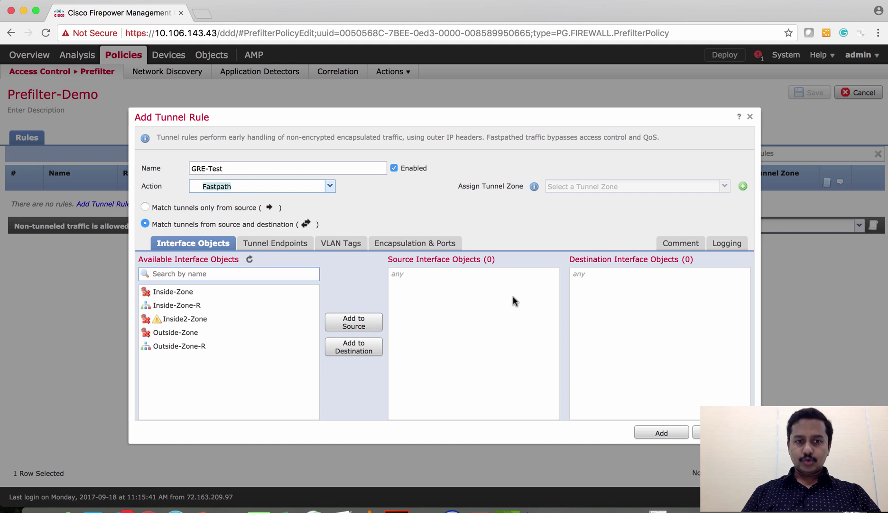
{"action": "left_click", "coordinate": [144, 208]}
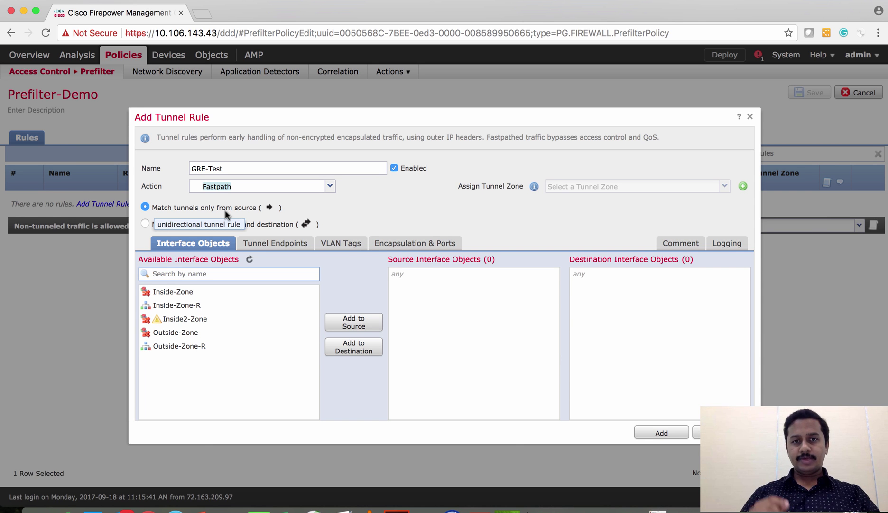
{"action": "left_click", "coordinate": [146, 222]}
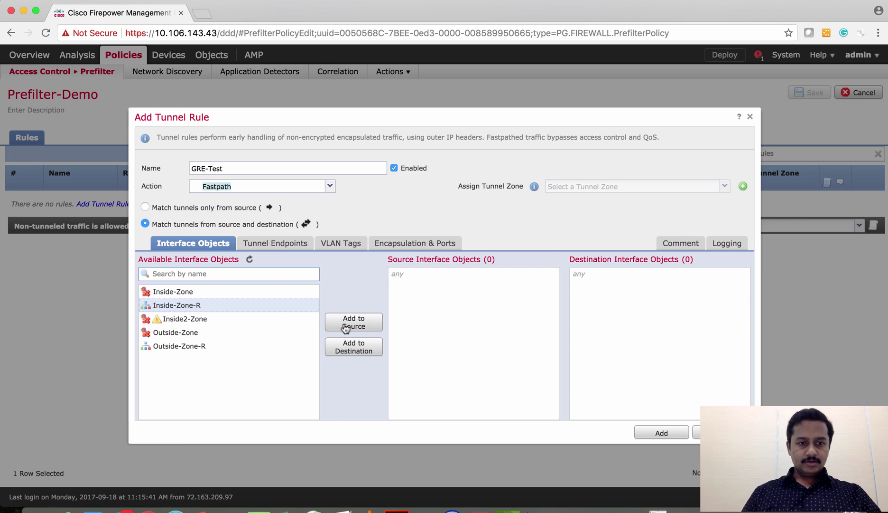
Add Outside-Zone-R as the source zone and Inside-Zone-R as the destination zone.
{"action": "left_click", "coordinate": [224, 349]}
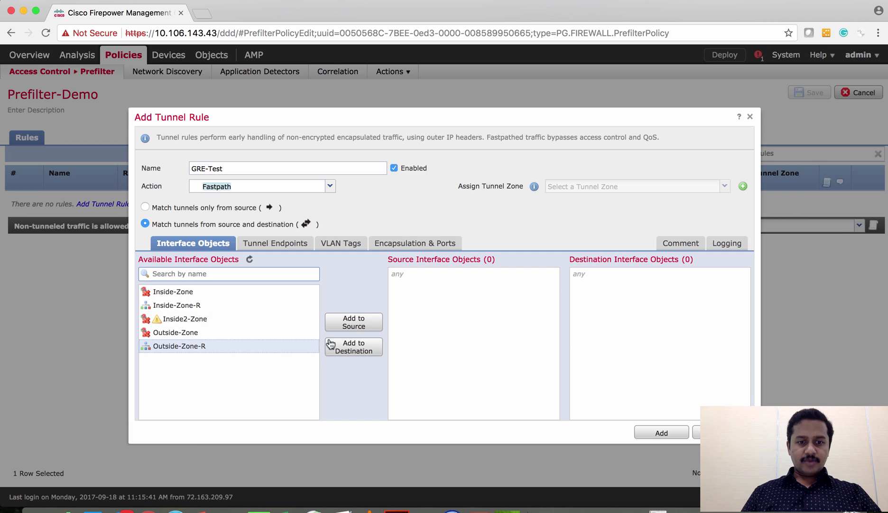
{"action": "left_click", "coordinate": [353, 323]}
{"action": "left_click", "coordinate": [202, 307]}
{"action": "left_click", "coordinate": [359, 346]}
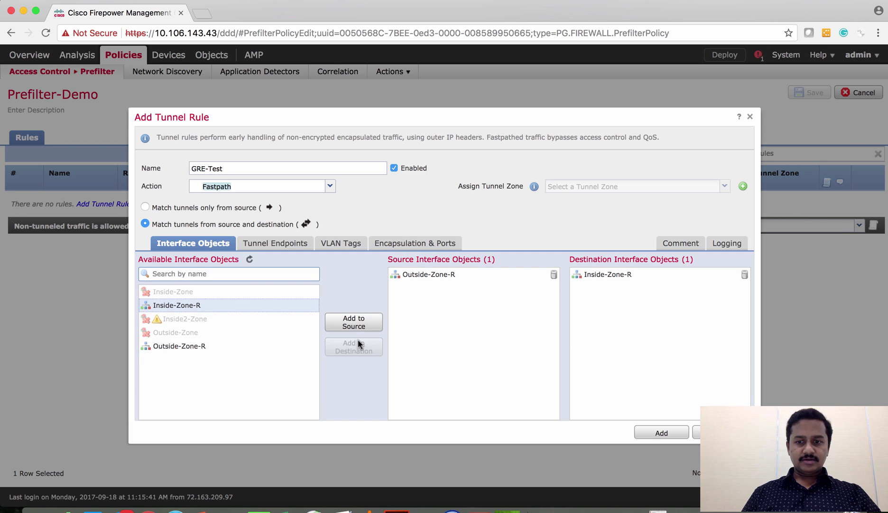
{"action": "left_click", "coordinate": [258, 246]}
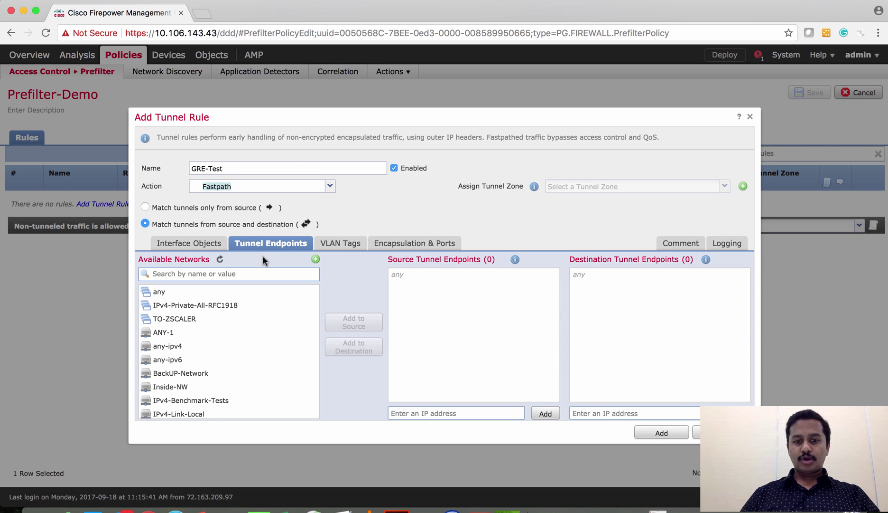
Add tunnel endpoints 192.168.10.11 as source and 172.16.10.11 as destination.
{"action": "left_click", "coordinate": [417, 410]}
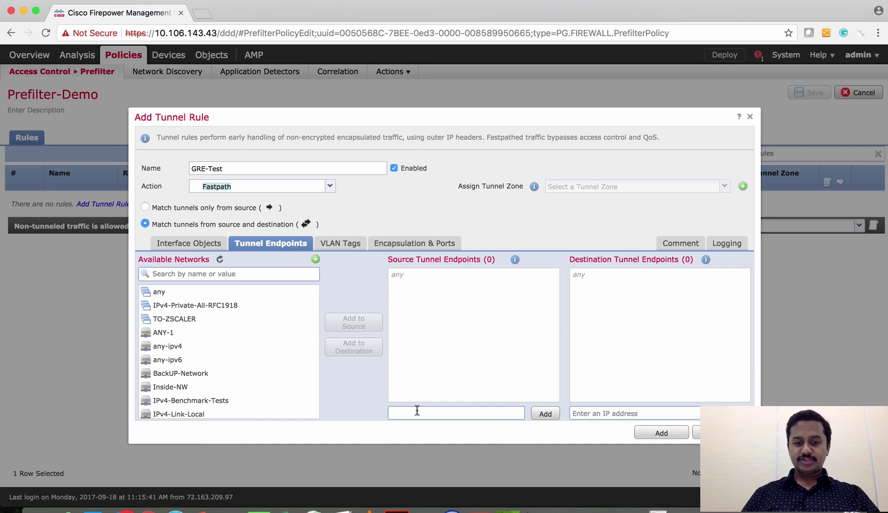
{"action": "type", "text": "19."}
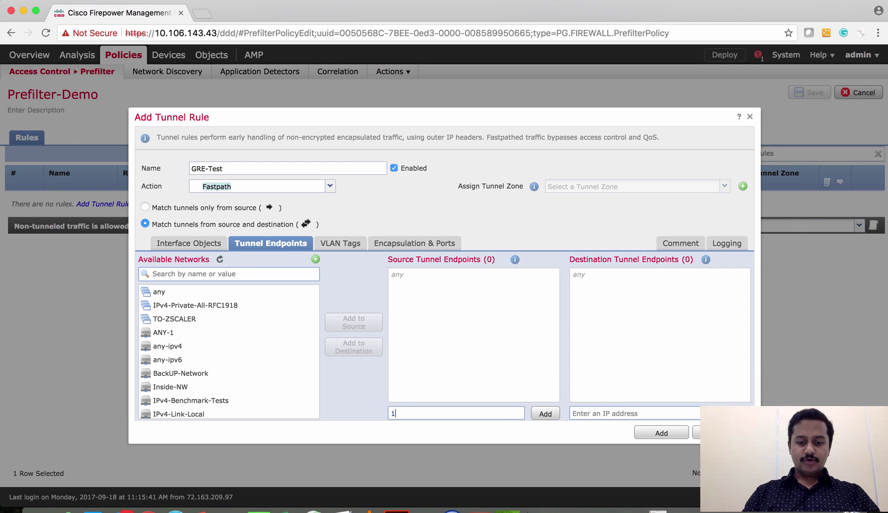
{"action": "key", "text": "BackSpace"}
{"action": "type", "text": "2."}
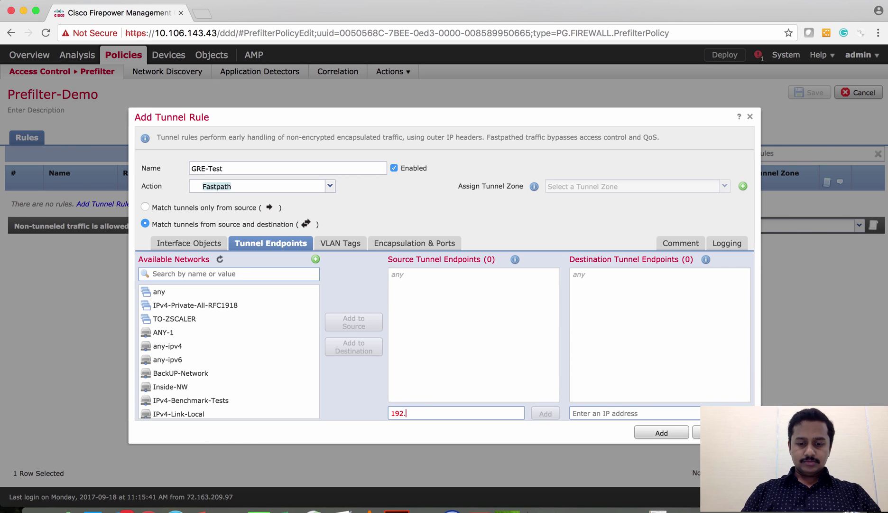
{"action": "type", "text": "168.10.11"}
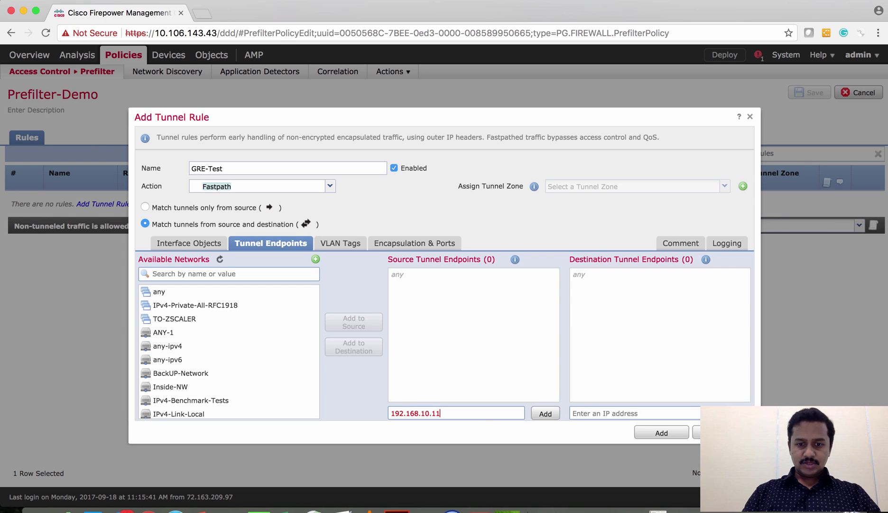
{"action": "left_click", "coordinate": [546, 413]}
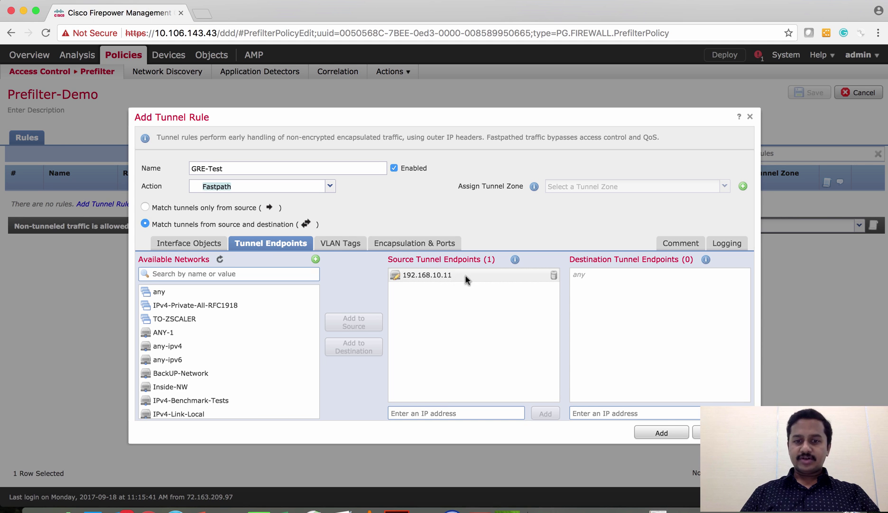
{"action": "left_click", "coordinate": [587, 413]}
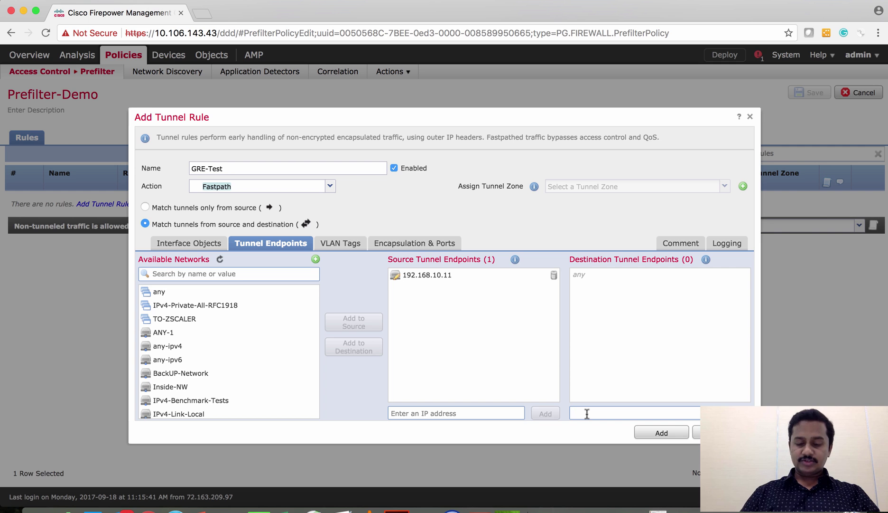
{"action": "type", "text": "172.1"}
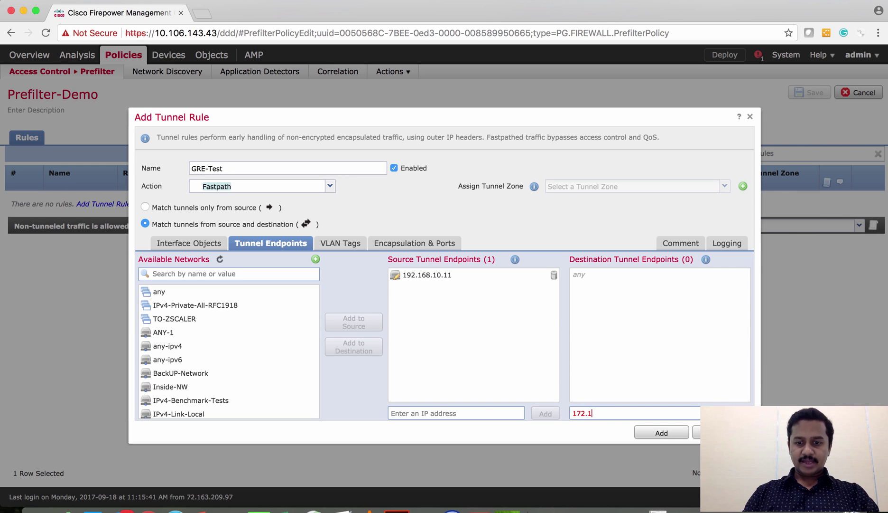
{"action": "type", "text": "6.10.11"}
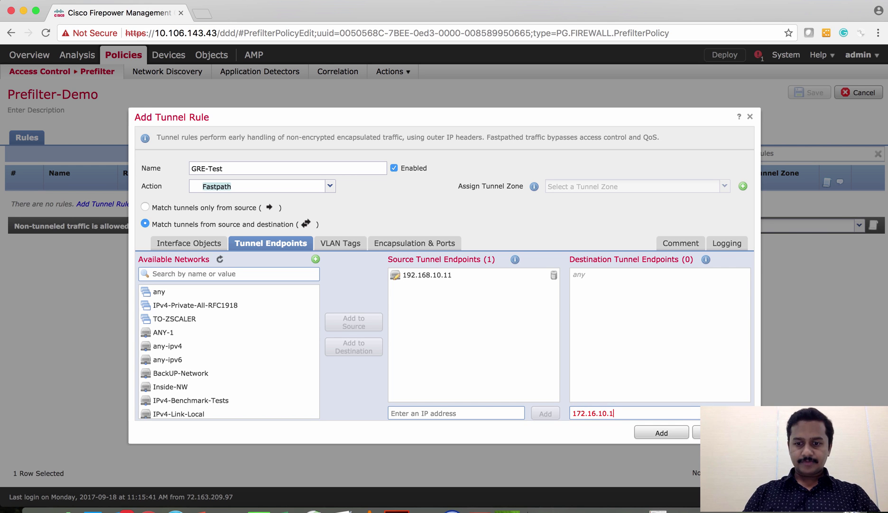
{"action": "left_click", "coordinate": [726, 413]}
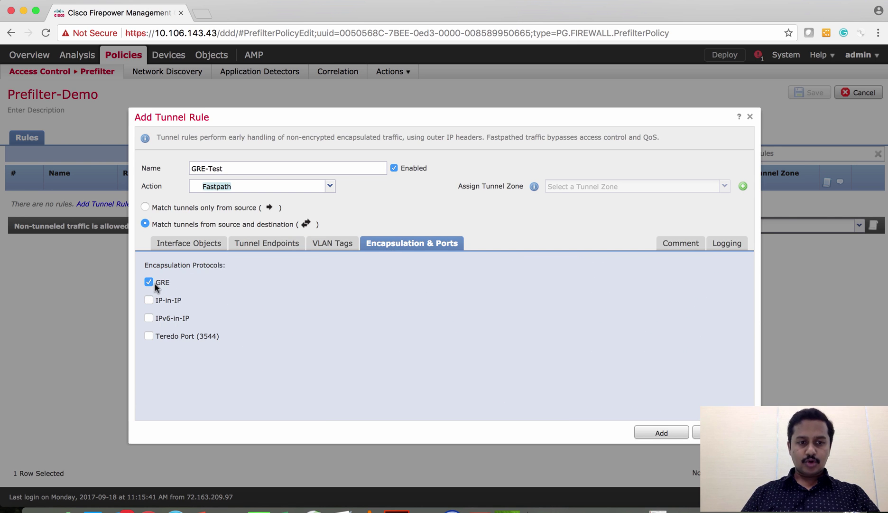
Add the GRE-Test rule to Prefilter-Demo and save the policy.
{"action": "left_click", "coordinate": [654, 432]}
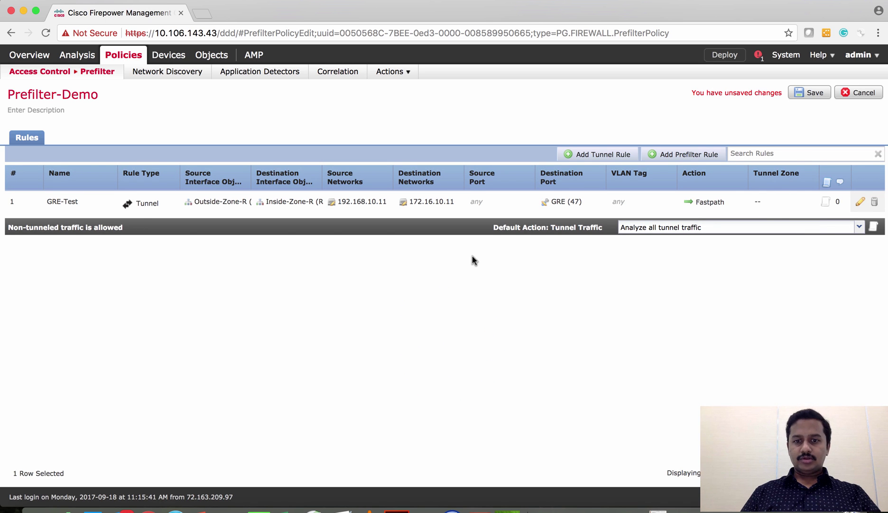
{"action": "left_click", "coordinate": [803, 94]}
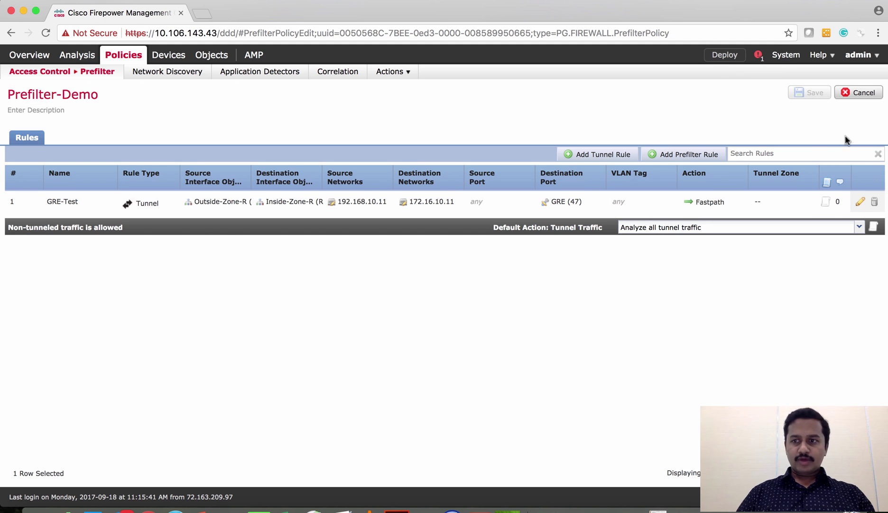
{"action": "mouse_move", "coordinate": [56, 74]}
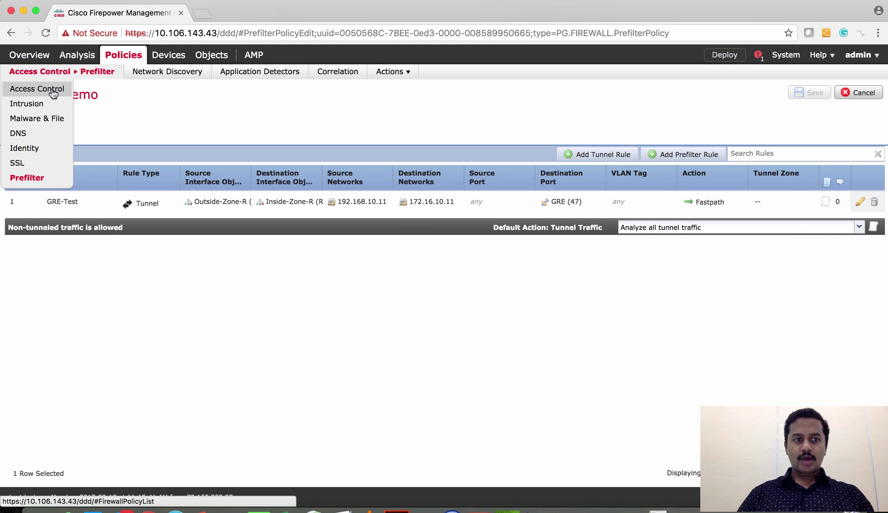
Assign Prefilter-Demo as AC-Policy's prefilter policy, save AC-Policy, and start a deployment.
{"action": "left_click", "coordinate": [53, 90]}
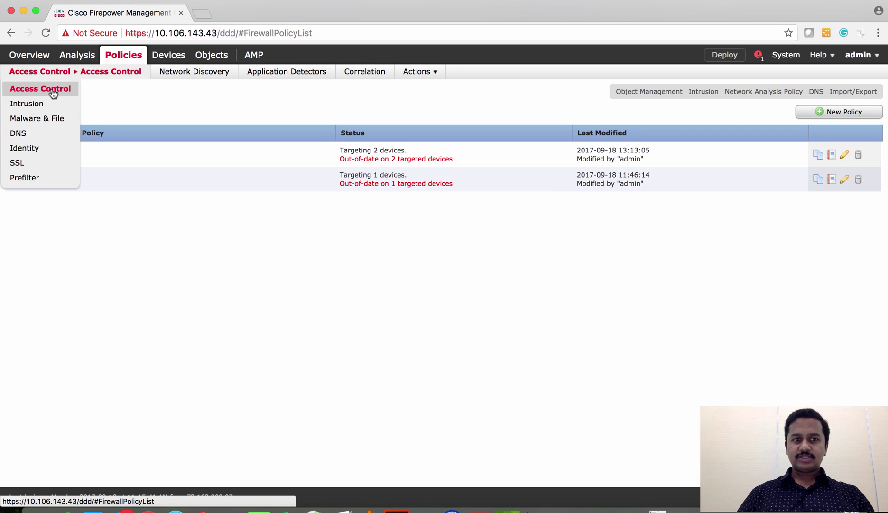
{"action": "left_click", "coordinate": [846, 157]}
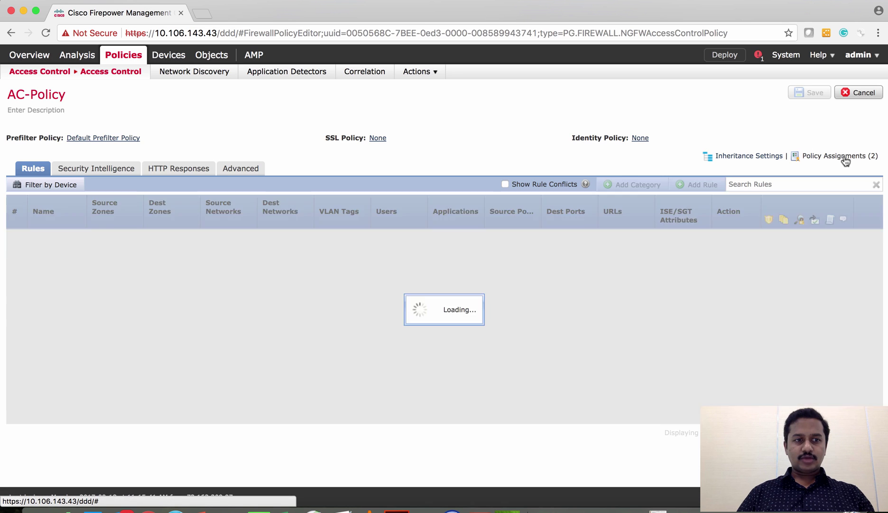
{"action": "left_click", "coordinate": [100, 139]}
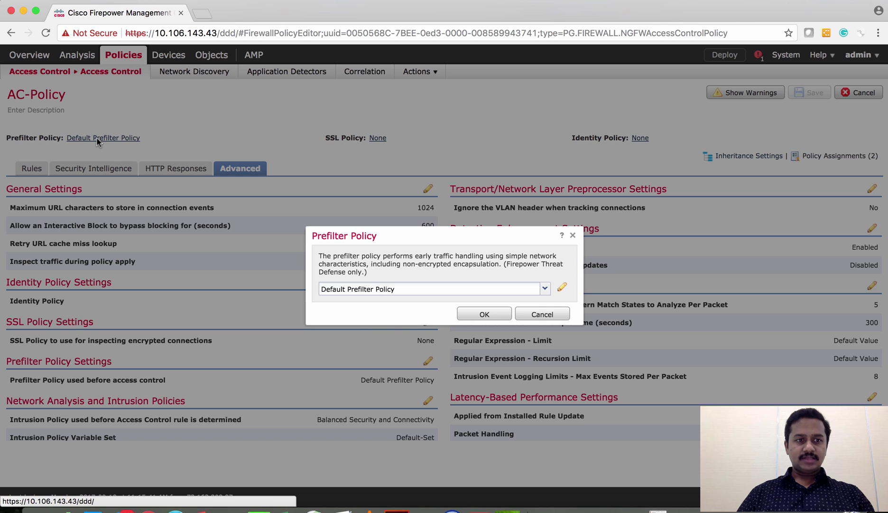
{"action": "left_click", "coordinate": [427, 296]}
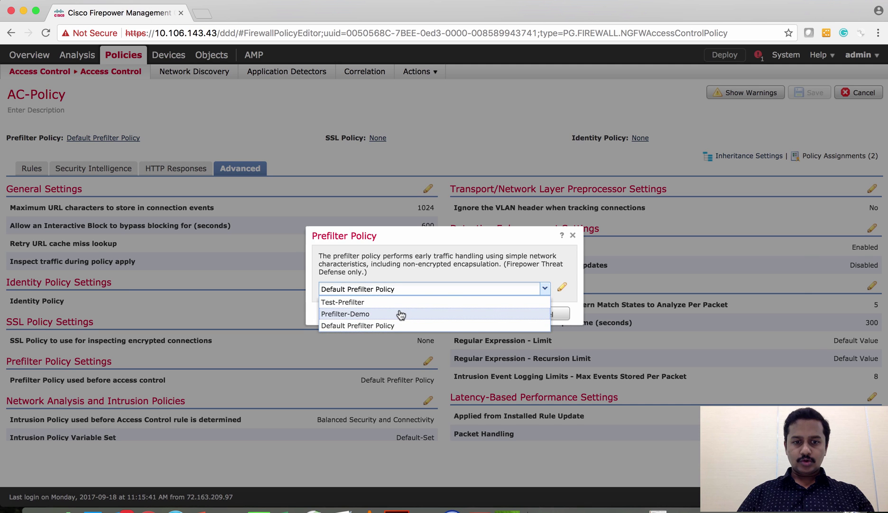
{"action": "left_click", "coordinate": [399, 311]}
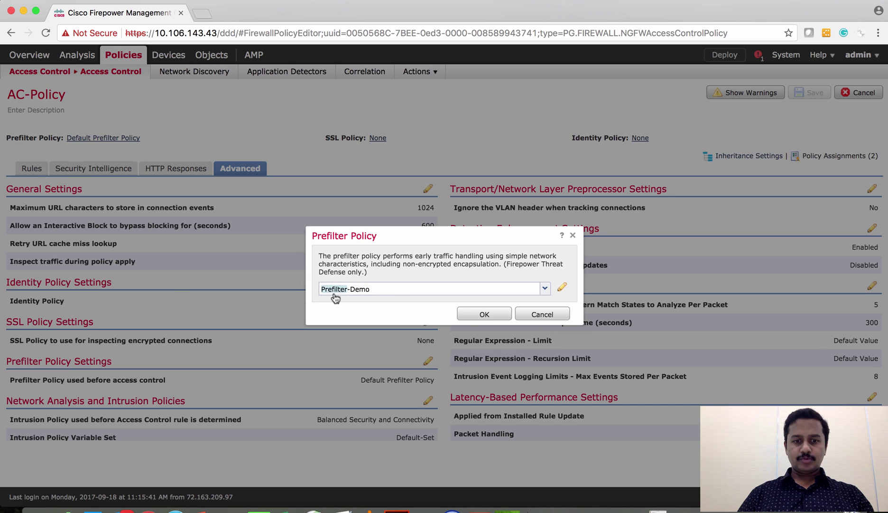
{"action": "left_click", "coordinate": [489, 320]}
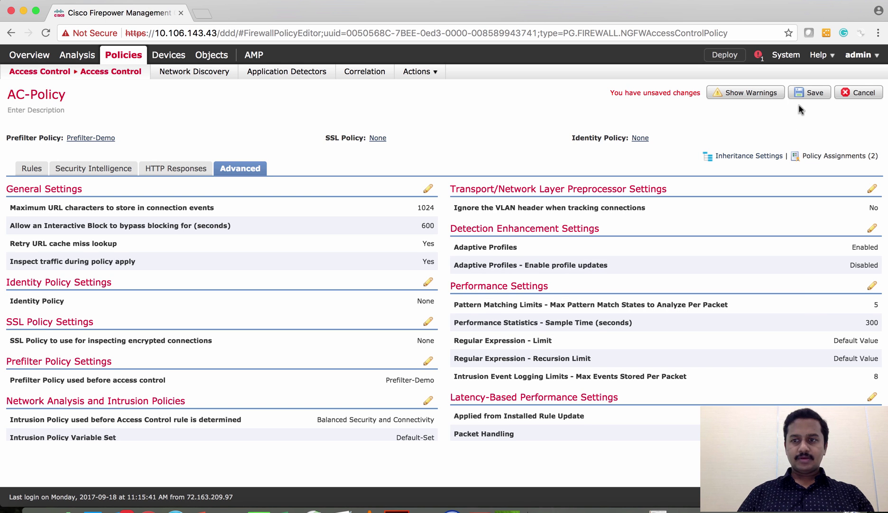
{"action": "left_click", "coordinate": [806, 93]}
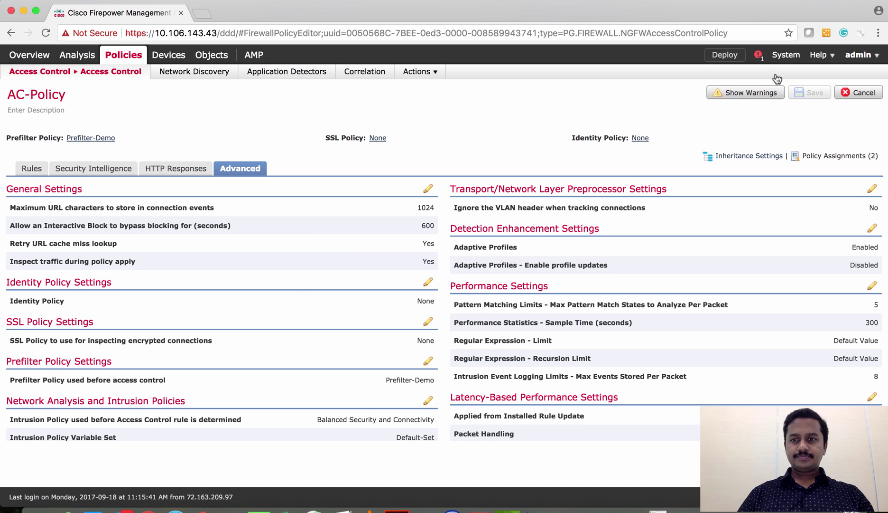
{"action": "left_click", "coordinate": [725, 58]}
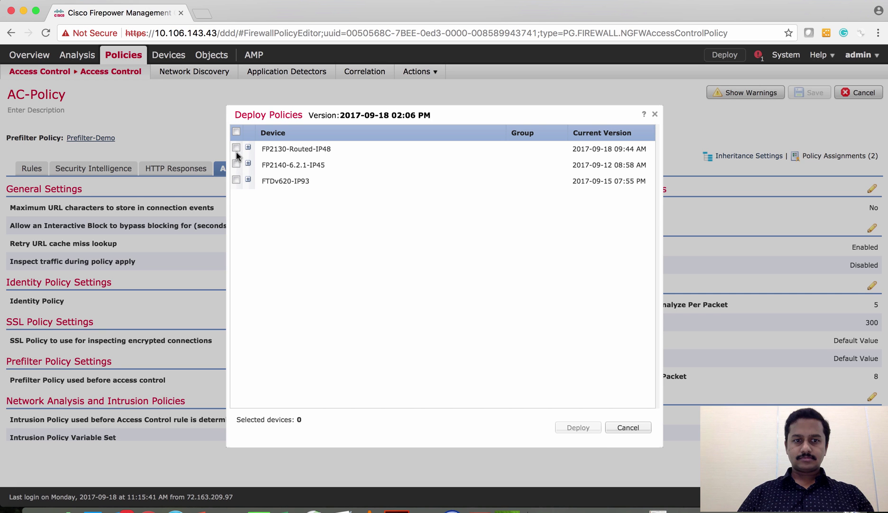
Deploy the saved policies to FP2130-Routed-IP48 and bring the SSH terminal forward.
{"action": "left_click", "coordinate": [236, 147]}
{"action": "left_click", "coordinate": [578, 427]}
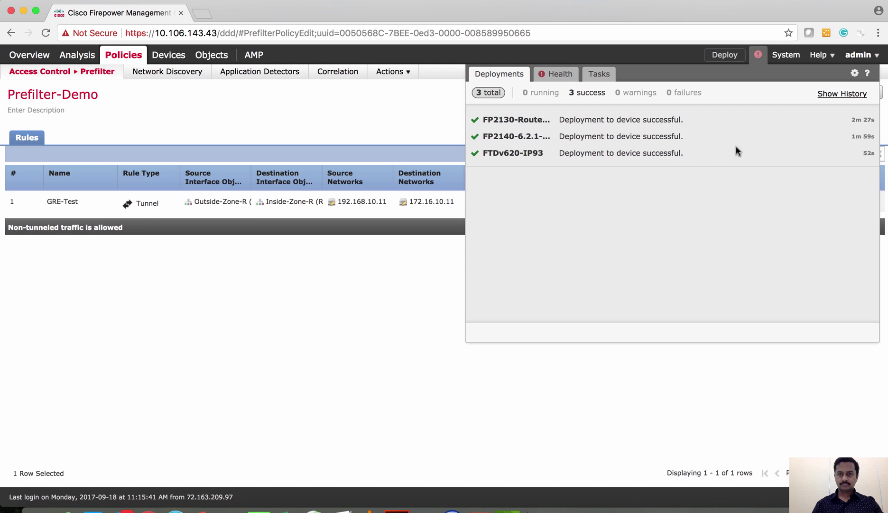
{"action": "left_click", "coordinate": [398, 349]}
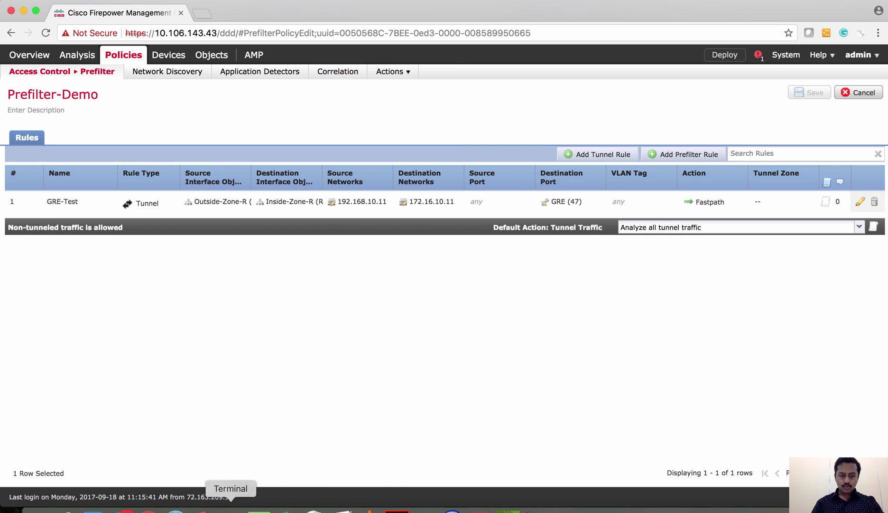
{"action": "left_click", "coordinate": [231, 508]}
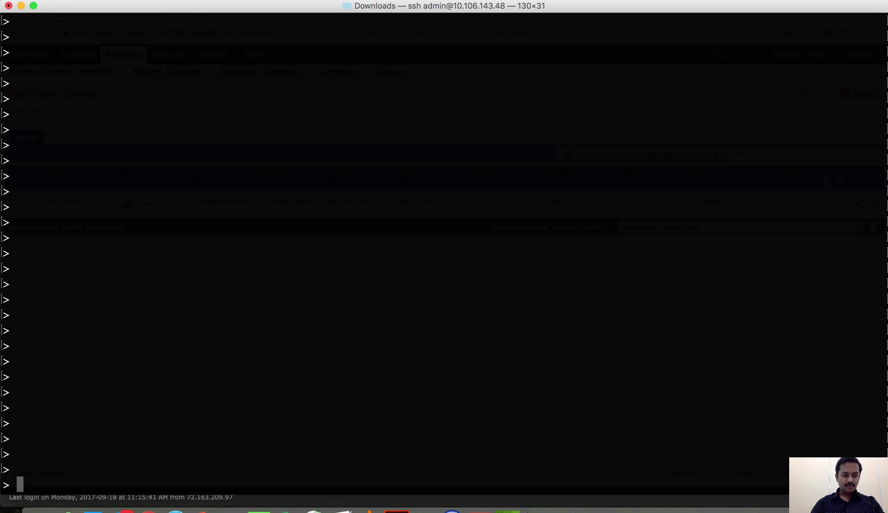
Run 'show running-config access-list' on the firewall and highlight the Prefilter-Demo GRE trust entries.
{"action": "type", "text": "show run"}
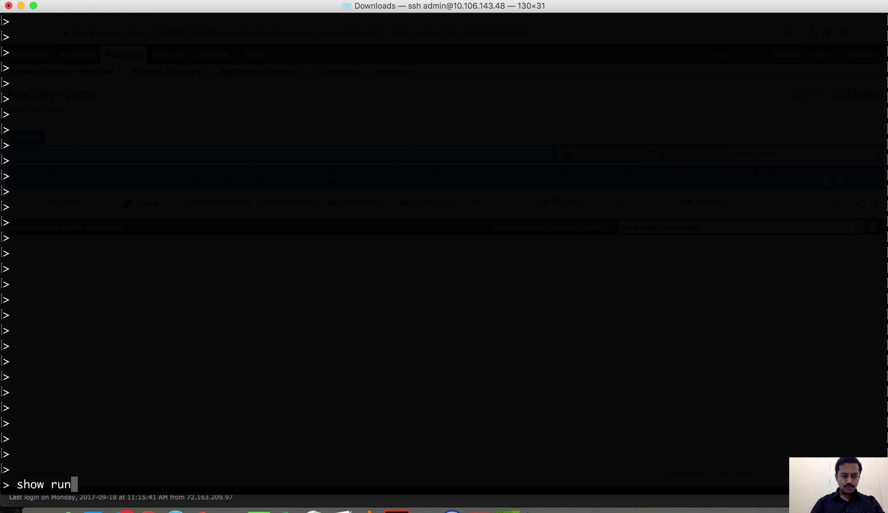
{"action": "type", "text": "ning-config acc"}
{"action": "key", "text": "Tab"}
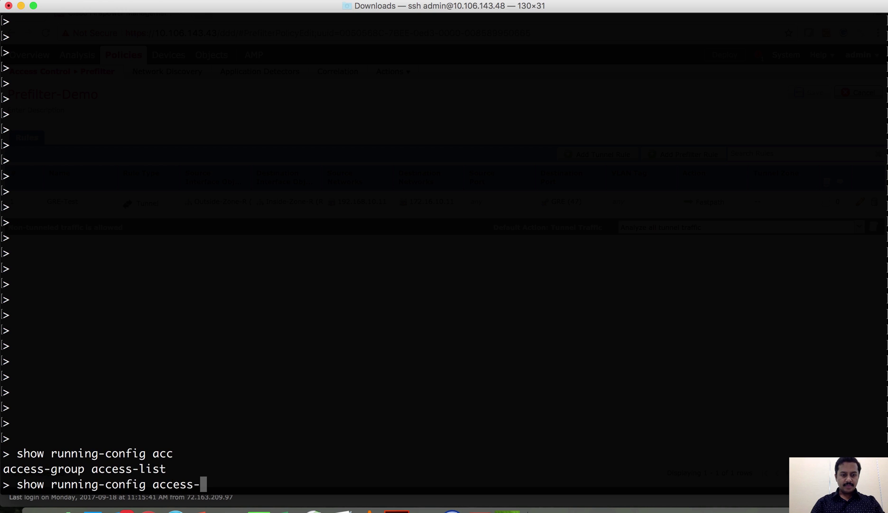
{"action": "type", "text": "l"}
{"action": "key", "text": "Tab"}
{"action": "key", "text": "Return"}
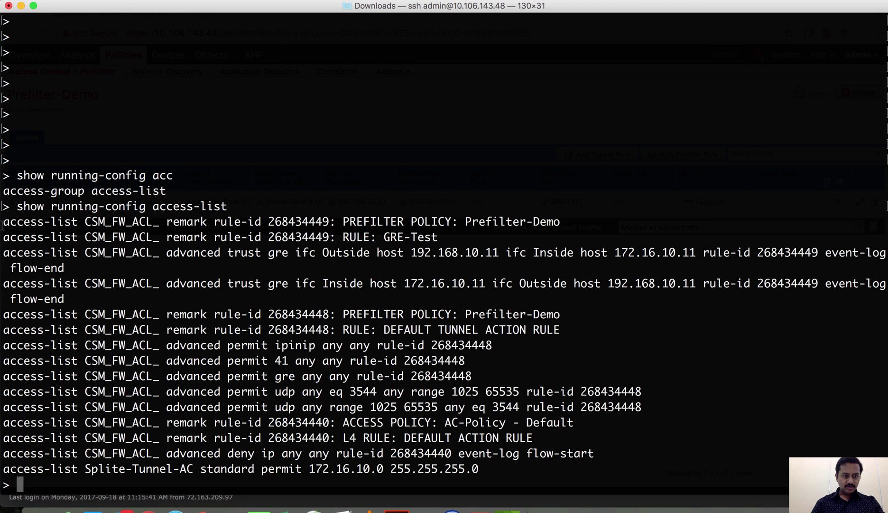
{"action": "left_click_drag", "start_coordinate": [3, 221], "coordinate": [648, 412]}
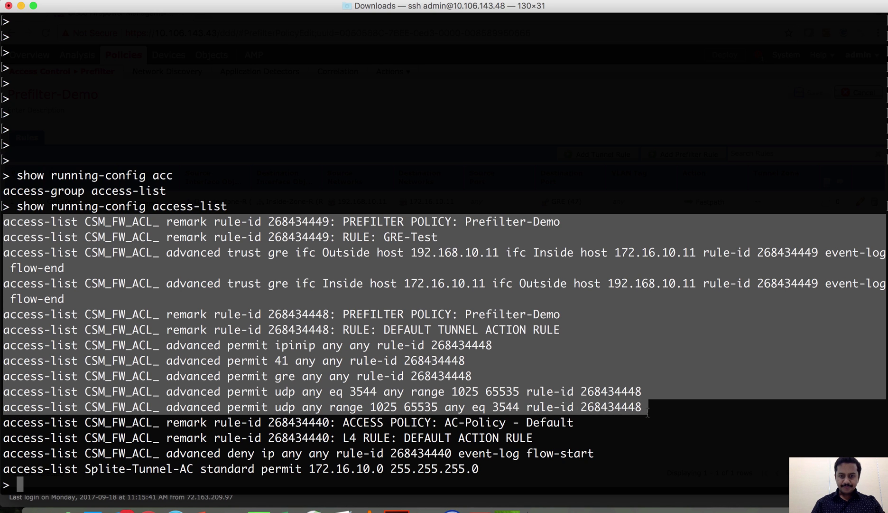
{"action": "left_click", "coordinate": [648, 412]}
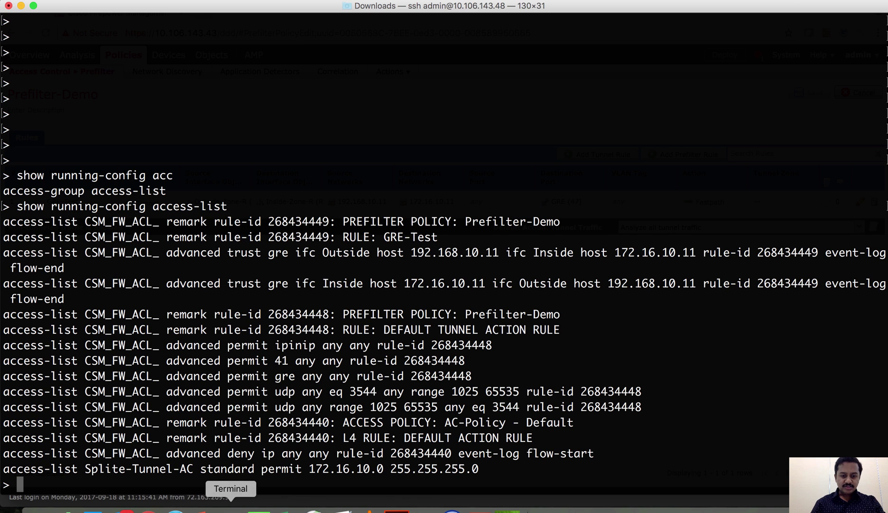
{"action": "left_click", "coordinate": [149, 509]}
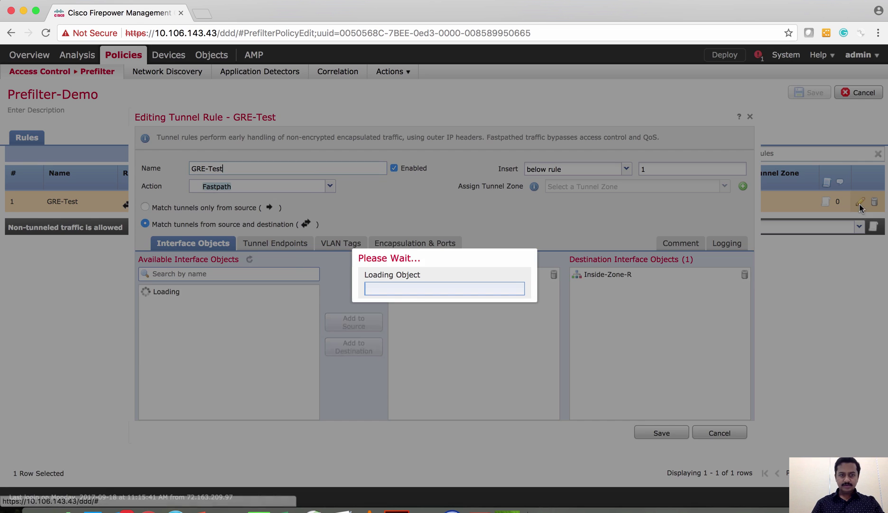
Compare the GRE-Test rule's tunnel endpoints with the GRE trust entries in the terminal output.
{"action": "left_click", "coordinate": [860, 201]}
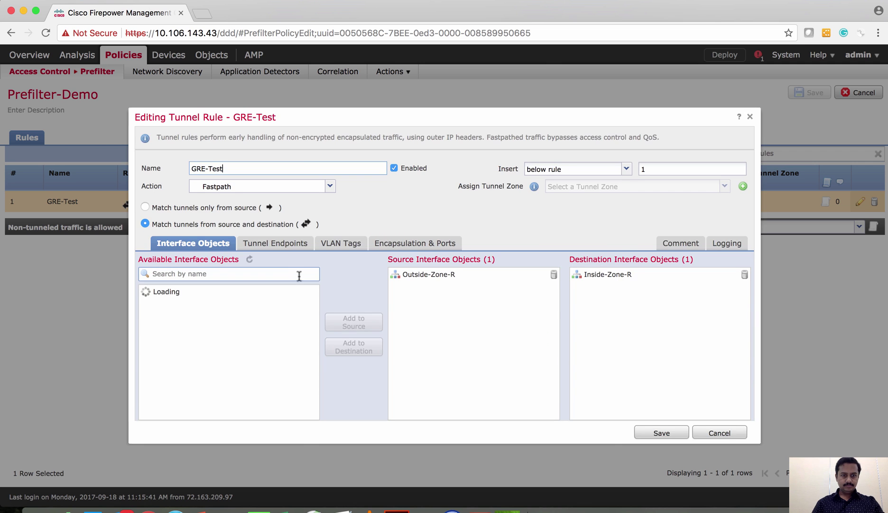
{"action": "left_click", "coordinate": [268, 246]}
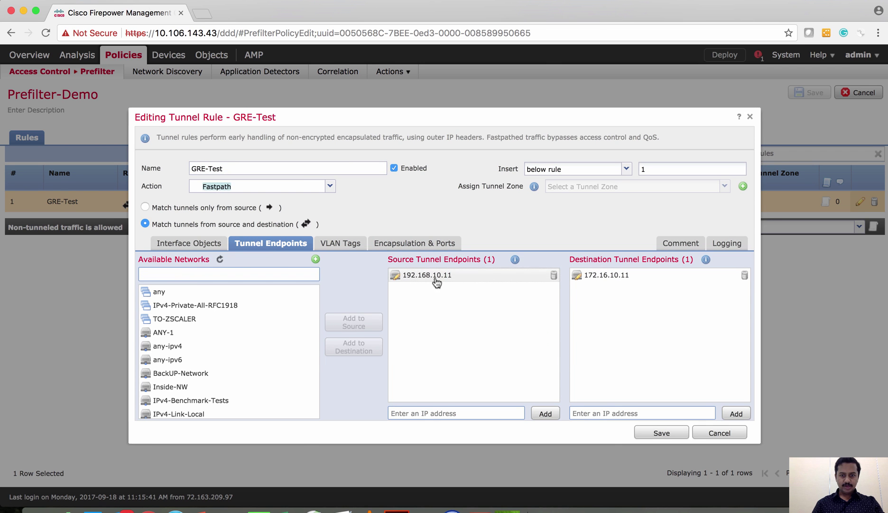
{"action": "key", "text": "super+Tab"}
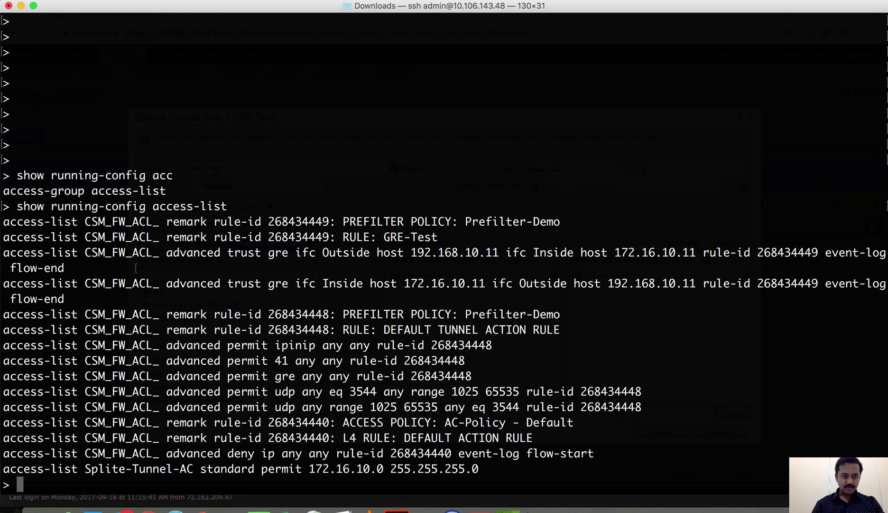
{"action": "left_click_drag", "start_coordinate": [4, 254], "coordinate": [71, 299]}
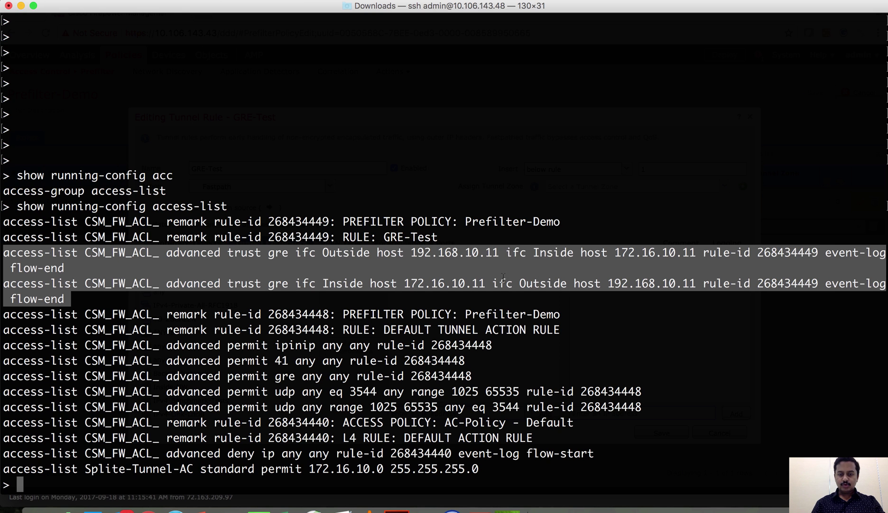
{"action": "key", "text": "super+Tab"}
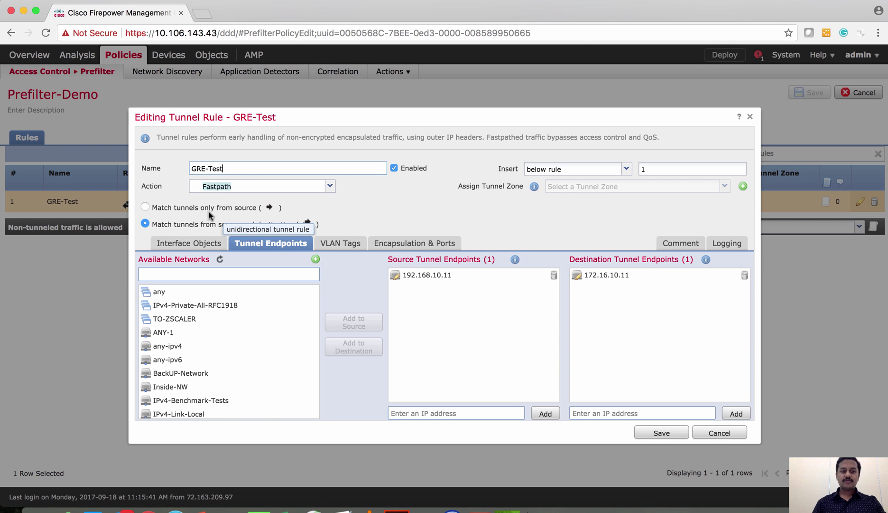
{"action": "key", "text": "super+Tab"}
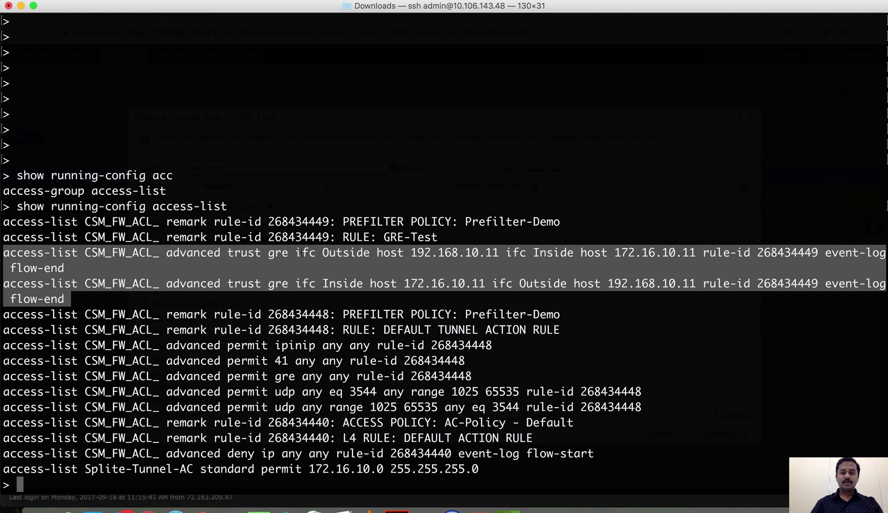
{"action": "key", "text": "super+Tab"}
{"action": "key", "text": "super+Tab"}
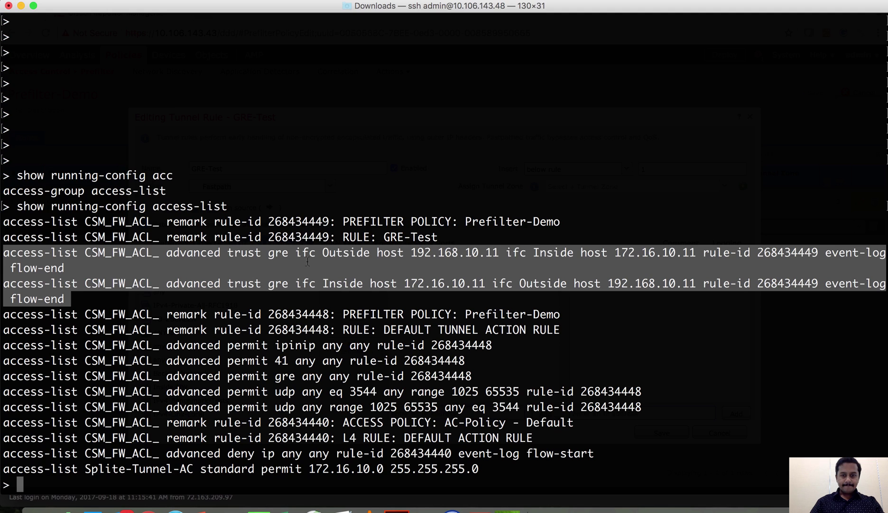
{"action": "key", "text": "super+Tab"}
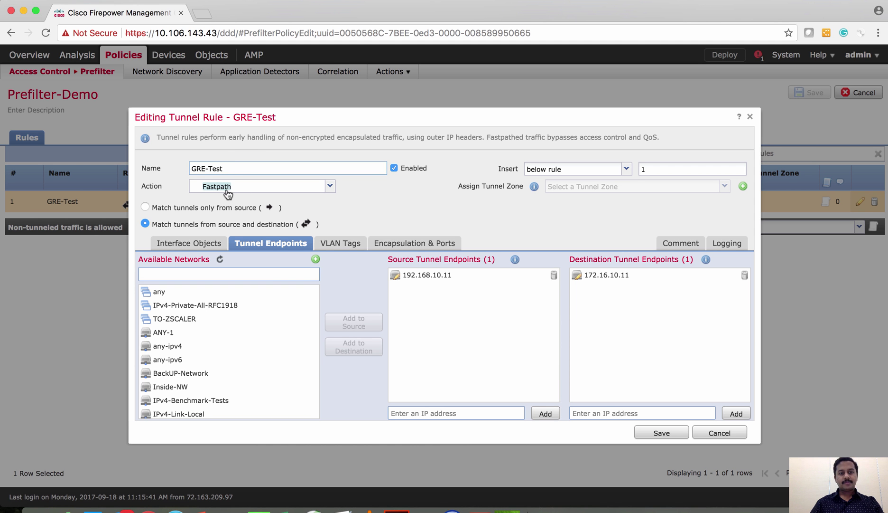
{"action": "key", "text": "super+Tab"}
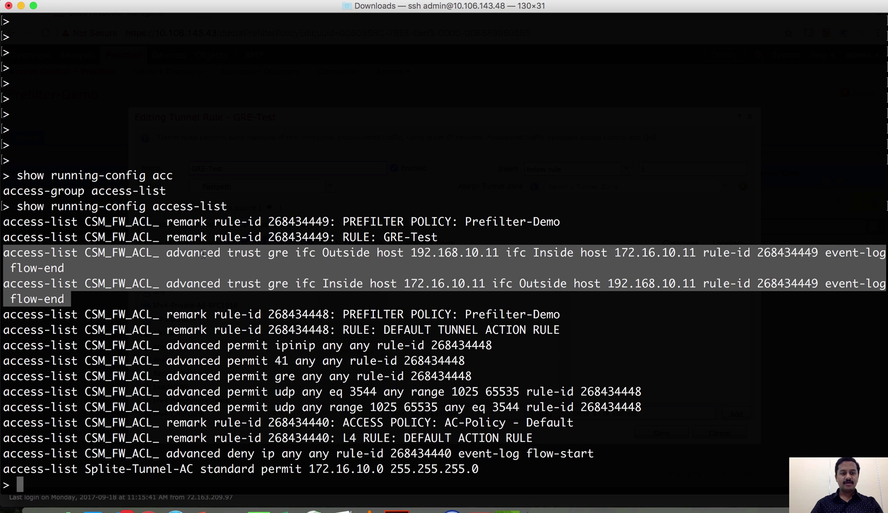
{"action": "triple_click", "coordinate": [239, 256]}
{"action": "double_click", "coordinate": [240, 254]}
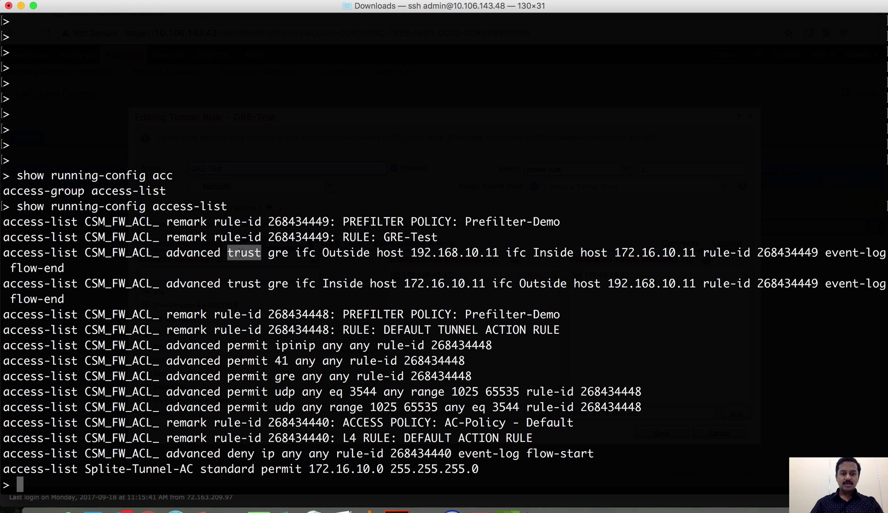
Point out the trust action, then cancel the GRE-Test rule edits without saving.
{"action": "key", "text": "super+Tab"}
{"action": "left_click", "coordinate": [238, 187]}
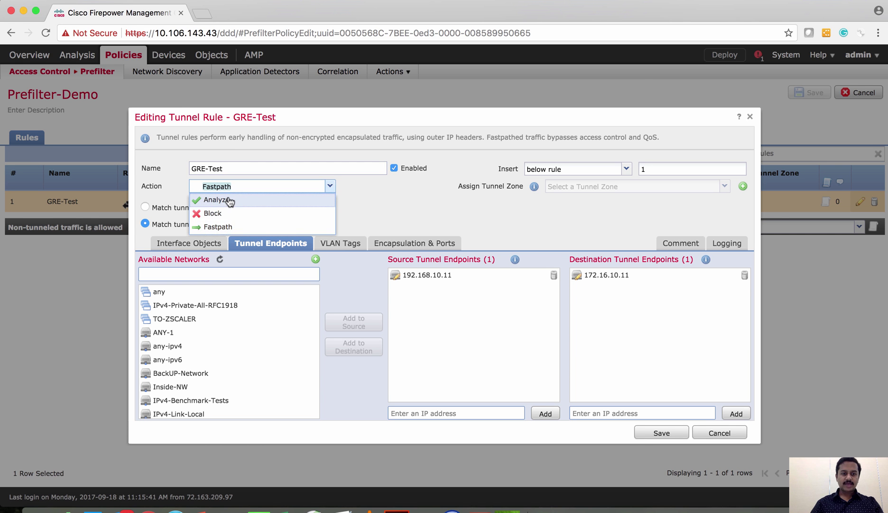
{"action": "key", "text": "super+Tab"}
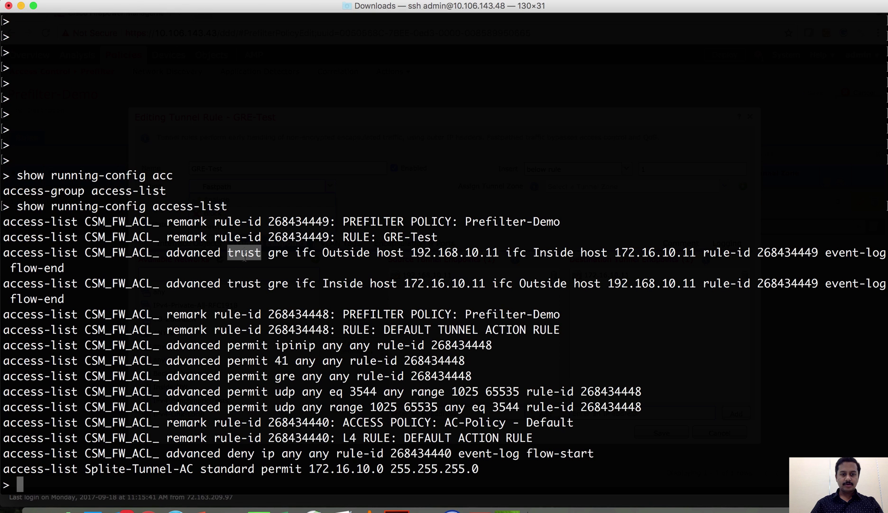
{"action": "key", "text": "super+Tab"}
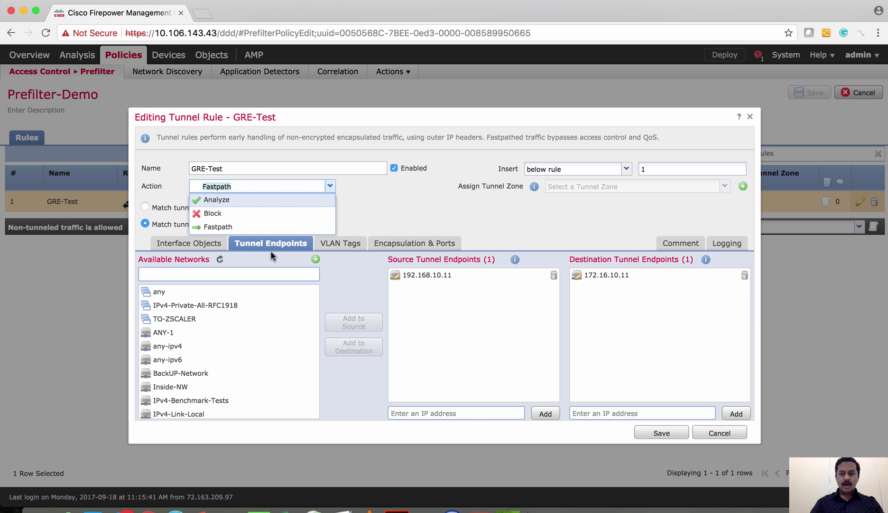
{"action": "left_click", "coordinate": [727, 430]}
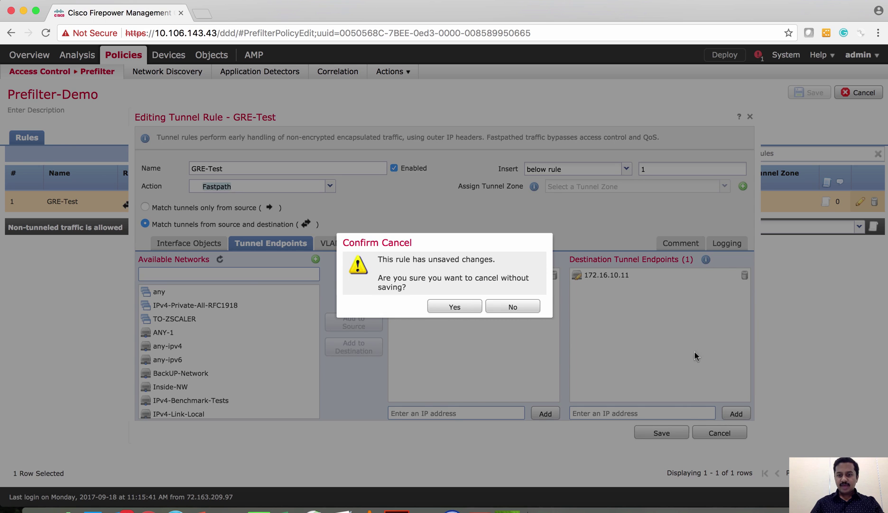
{"action": "left_click", "coordinate": [455, 307]}
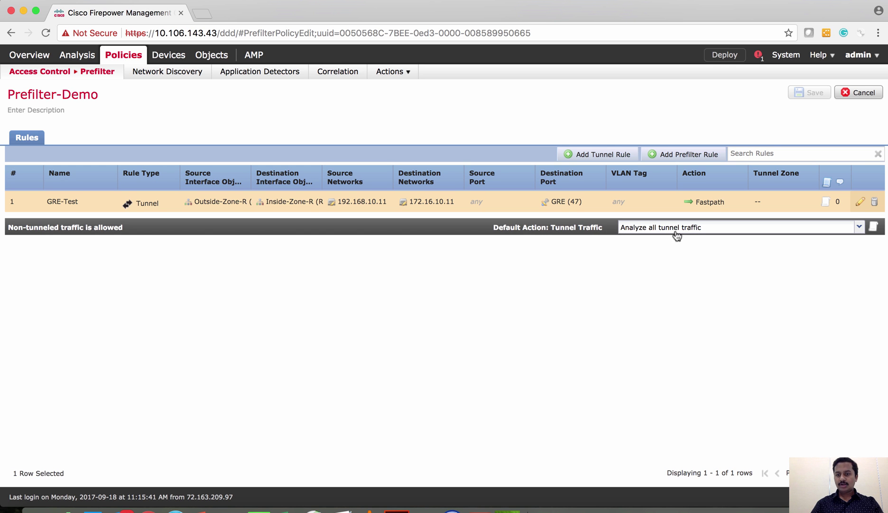
Highlight the five DEFAULT TUNNEL ACTION permit lines in the ssh access-list output, then begin a new prefilter rule.
{"action": "key", "text": "super+Tab"}
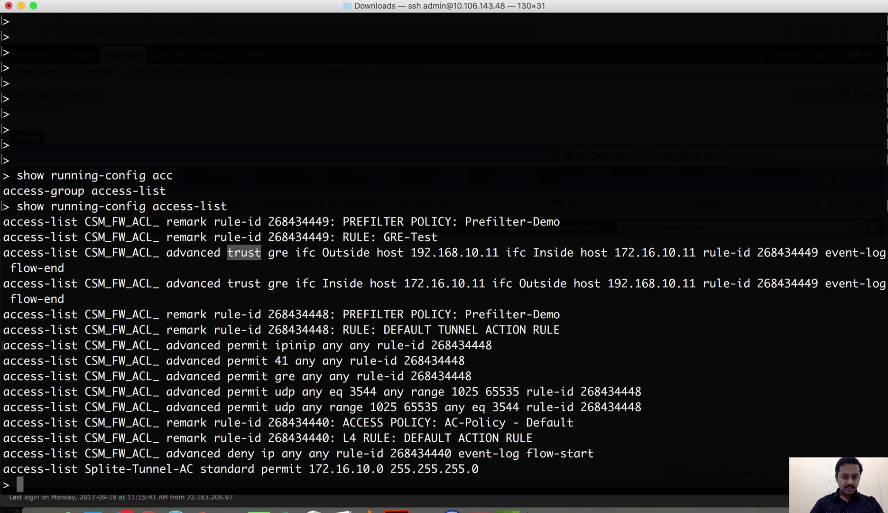
{"action": "left_click", "coordinate": [212, 376], "text": "shift"}
{"action": "left_click", "coordinate": [503, 407], "text": "shift"}
{"action": "left_click", "coordinate": [139, 335]}
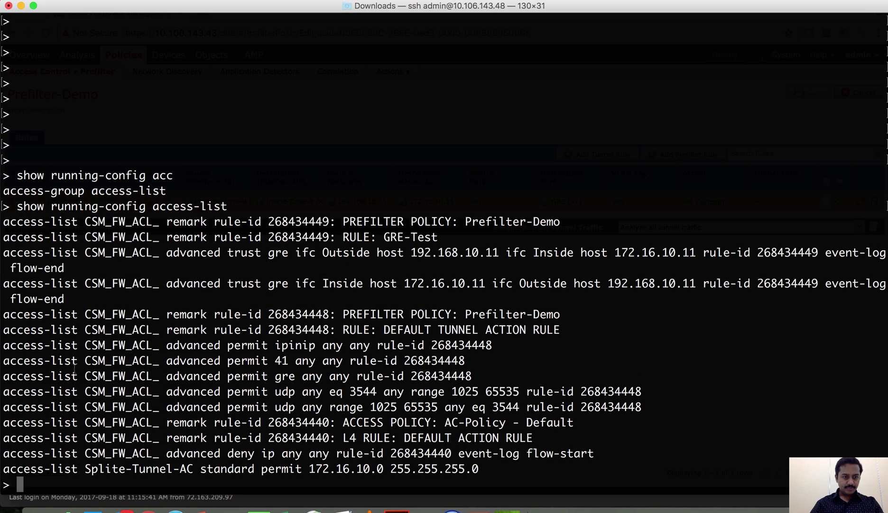
{"action": "left_click_drag", "start_coordinate": [5, 345], "coordinate": [649, 407]}
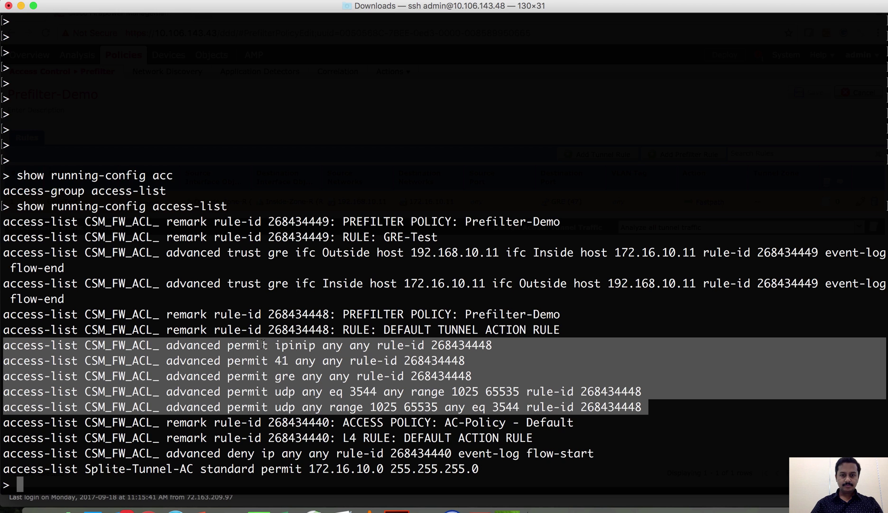
{"action": "key", "text": "super+Tab"}
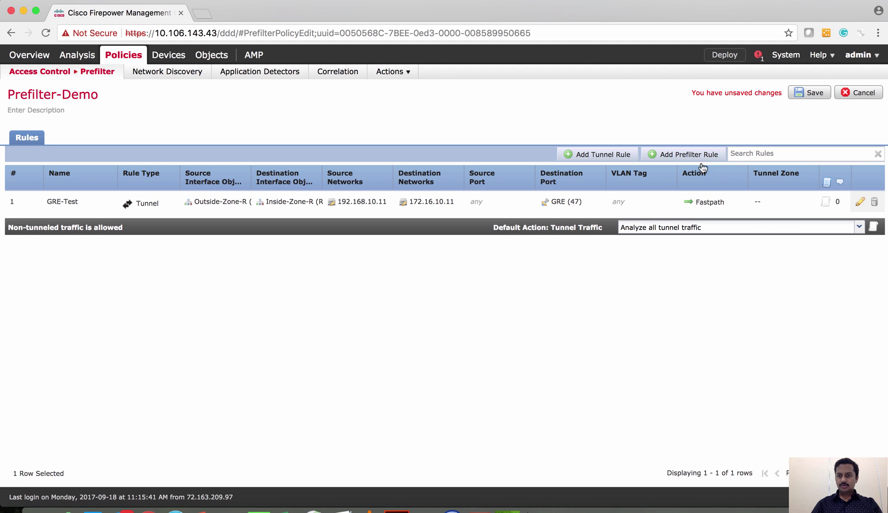
{"action": "left_click", "coordinate": [686, 154]}
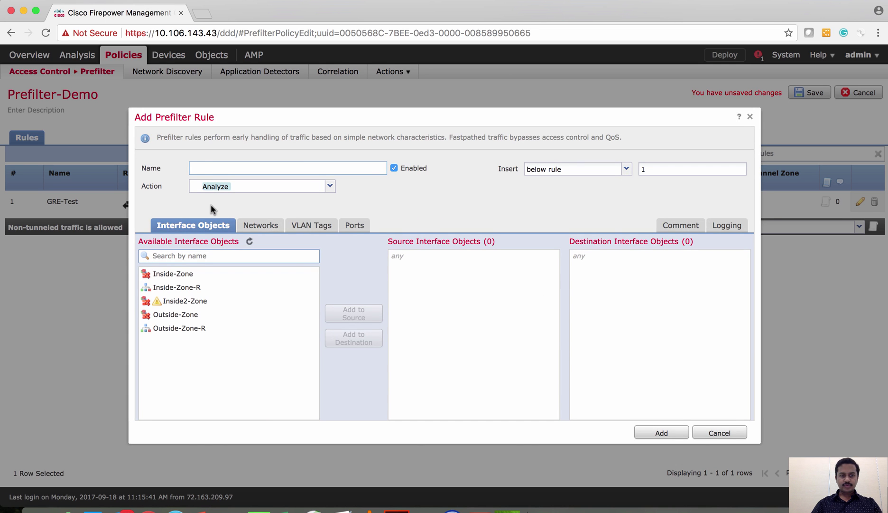
Name the new rule Test-In2Out with Fastpath action, from Inside-Zone-R to Outside-Zone-R.
{"action": "left_click", "coordinate": [210, 171]}
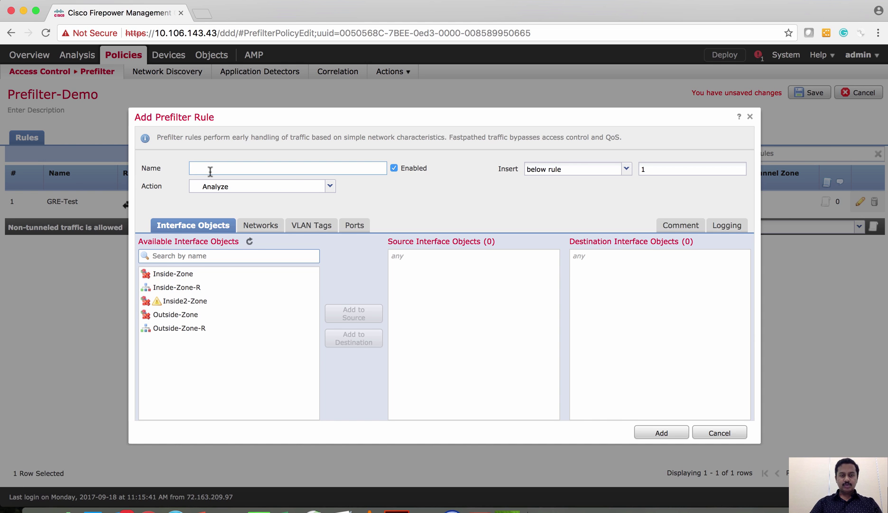
{"action": "type", "text": "In"}
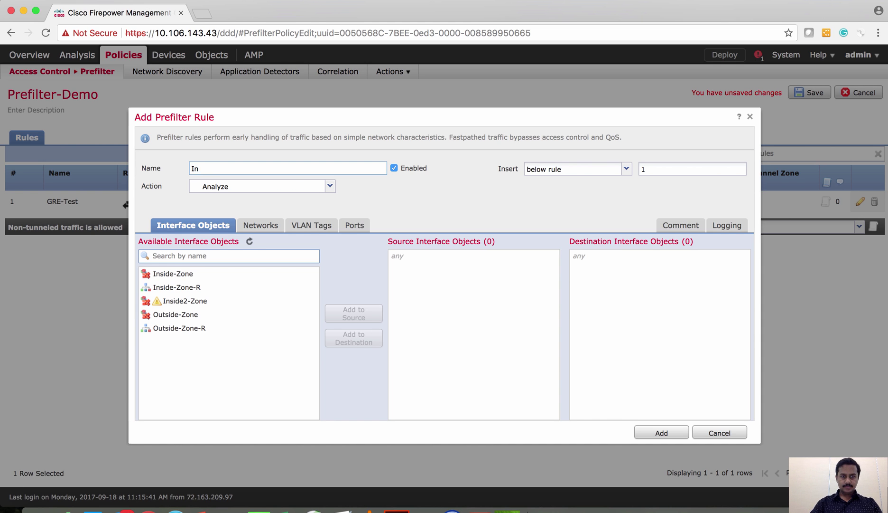
{"action": "key", "text": "BackSpace"}
{"action": "key", "text": "BackSpace"}
{"action": "type", "text": "Test-In-2Out"}
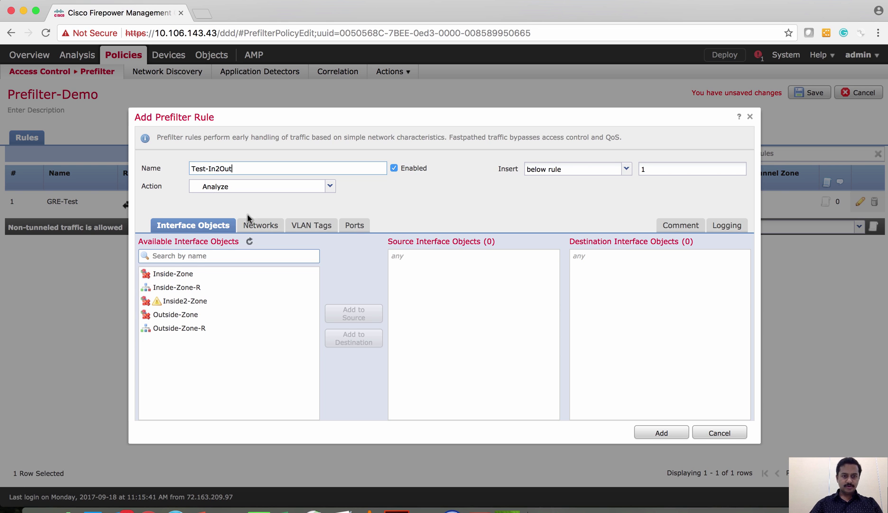
{"action": "left_click", "coordinate": [323, 188]}
{"action": "left_click", "coordinate": [240, 228]}
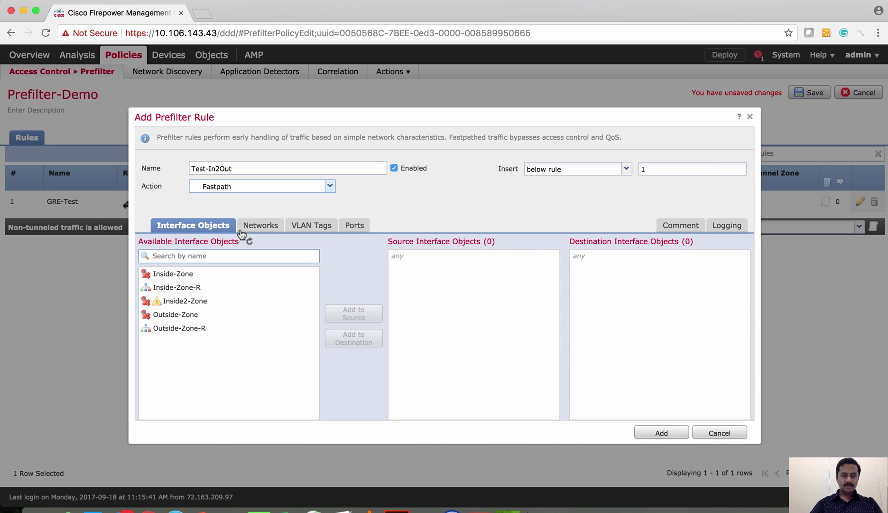
{"action": "left_click", "coordinate": [195, 288]}
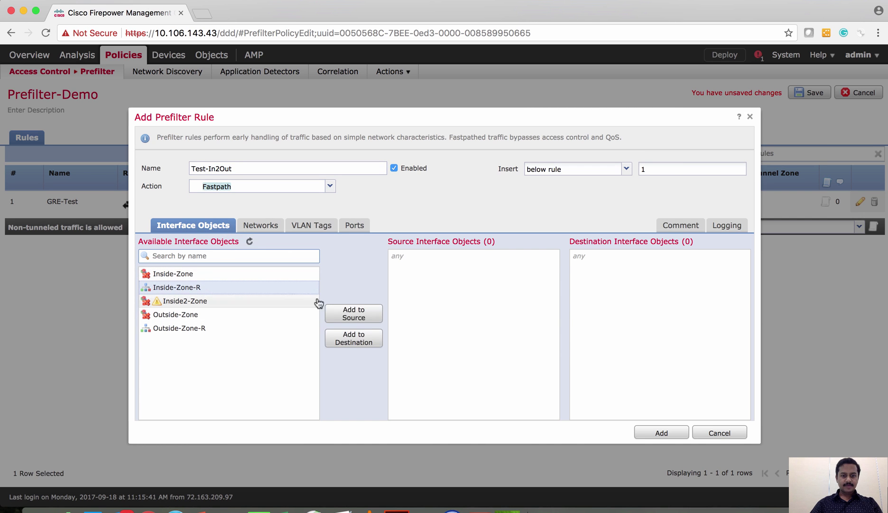
{"action": "left_click", "coordinate": [351, 317]}
{"action": "left_click", "coordinate": [193, 332]}
{"action": "left_click", "coordinate": [339, 337]}
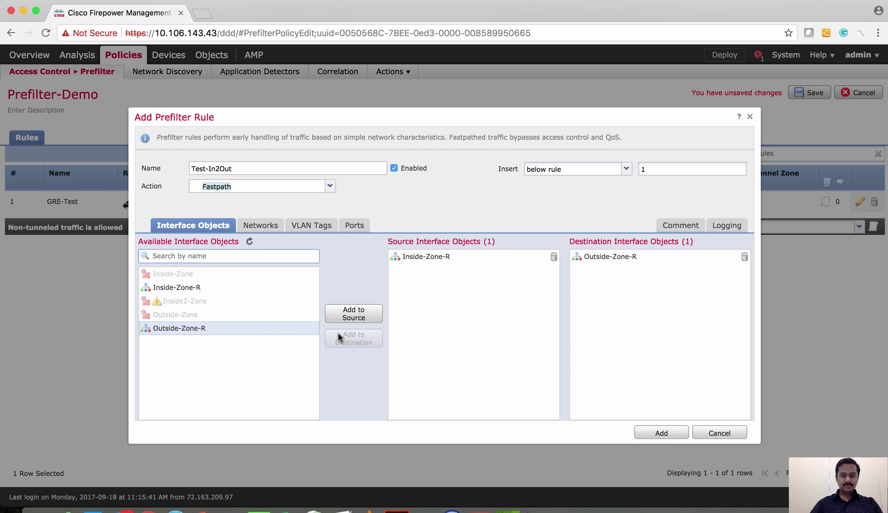
Set source network 172.16.10.10 and destination 192.168.10.10, then add the rule.
{"action": "left_click", "coordinate": [253, 228]}
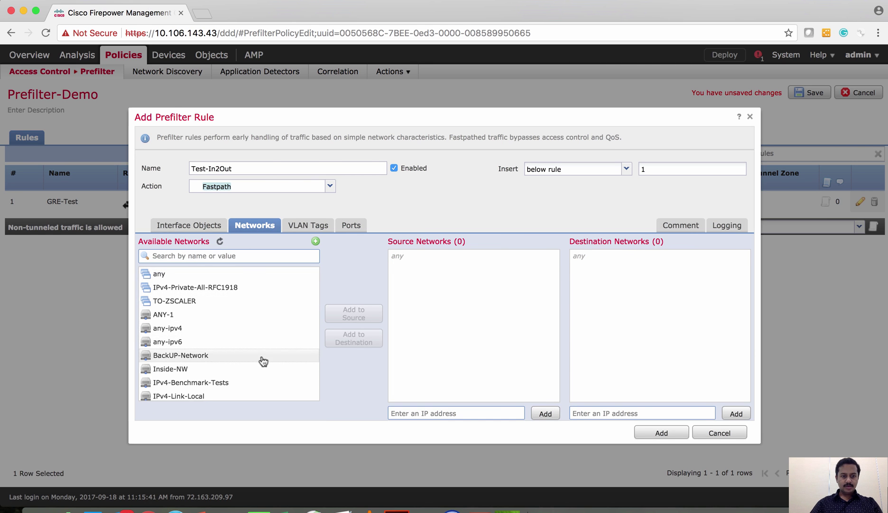
{"action": "left_click", "coordinate": [425, 415]}
{"action": "type", "text": "172"}
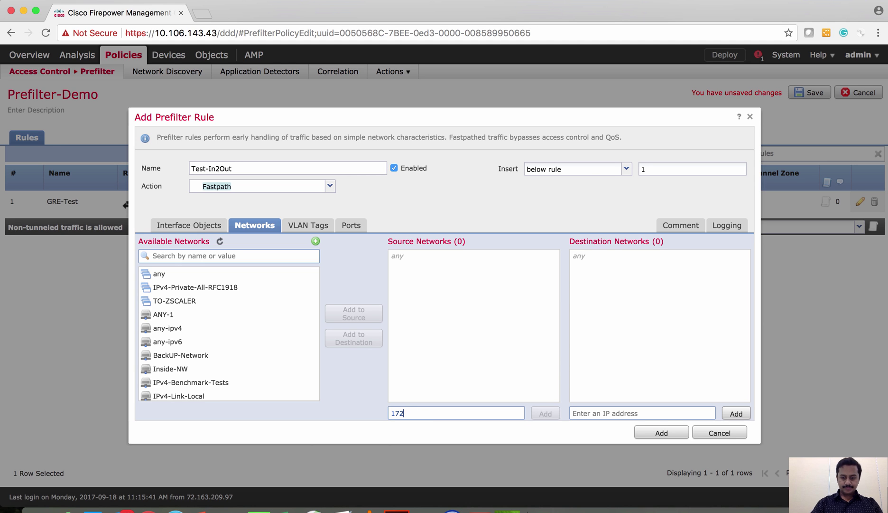
{"action": "type", "text": ".16.10."}
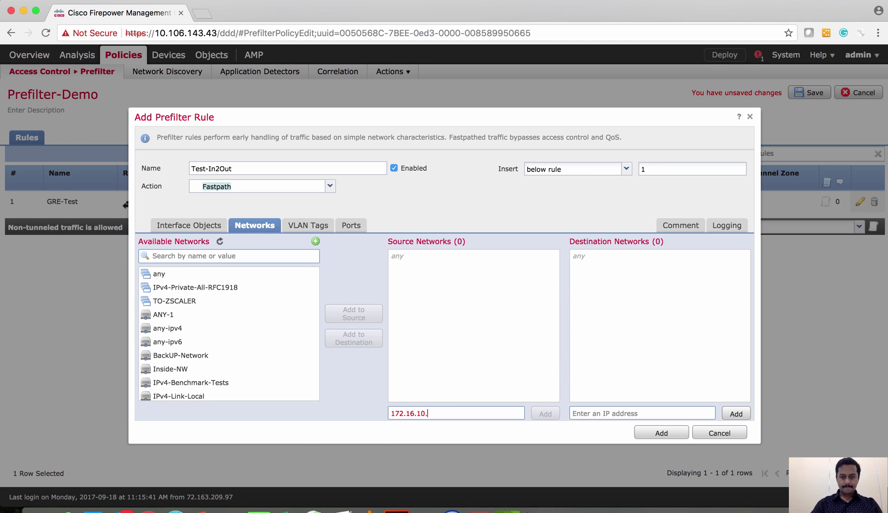
{"action": "type", "text": "10"}
{"action": "left_click", "coordinate": [545, 414]}
{"action": "left_click", "coordinate": [594, 413]}
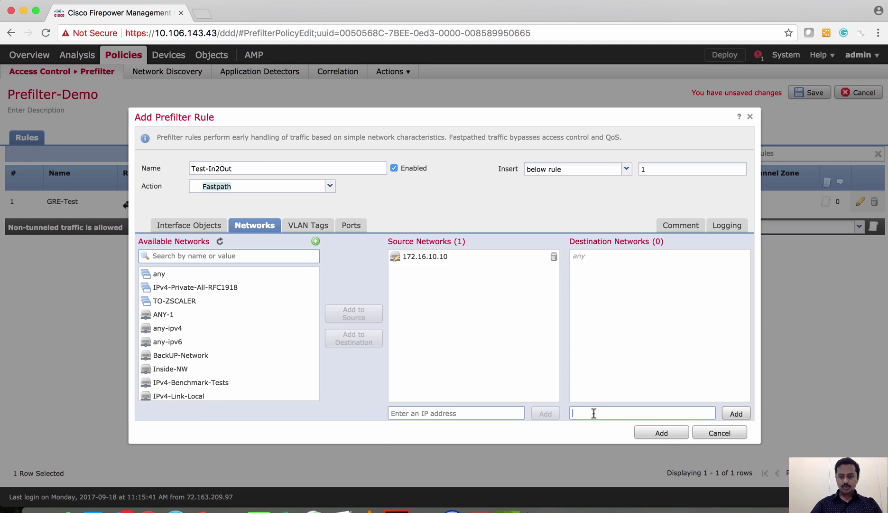
{"action": "type", "text": "192.168"}
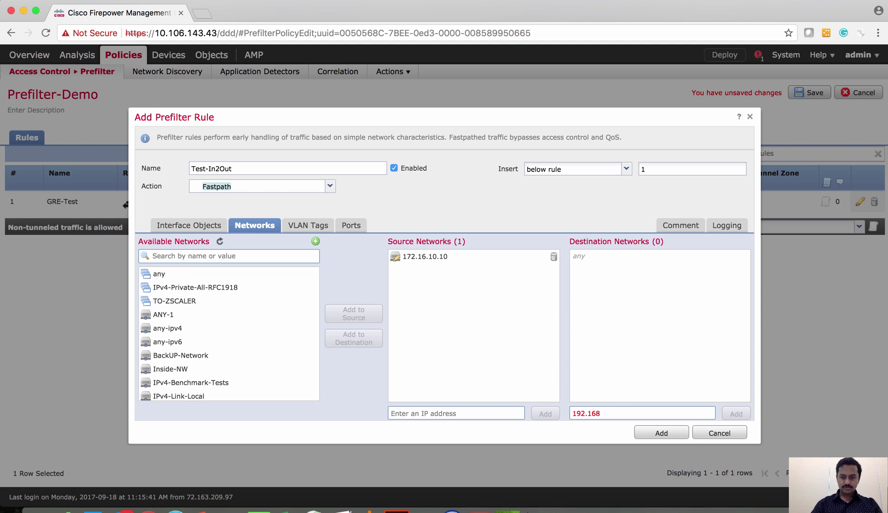
{"action": "type", "text": ".10.10"}
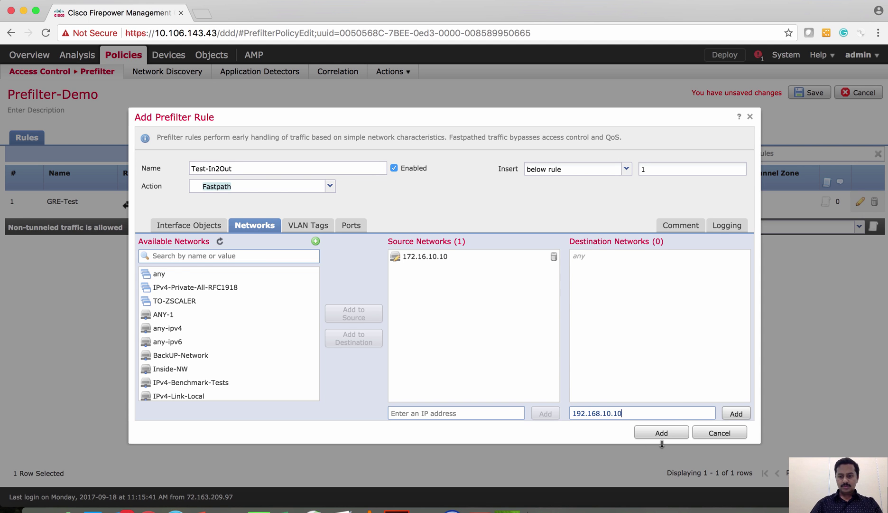
{"action": "left_click", "coordinate": [735, 414]}
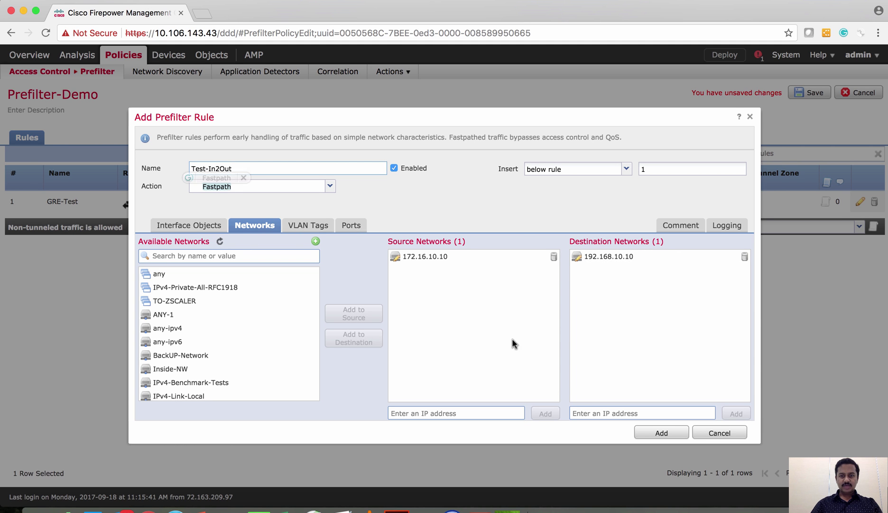
{"action": "left_click", "coordinate": [645, 431]}
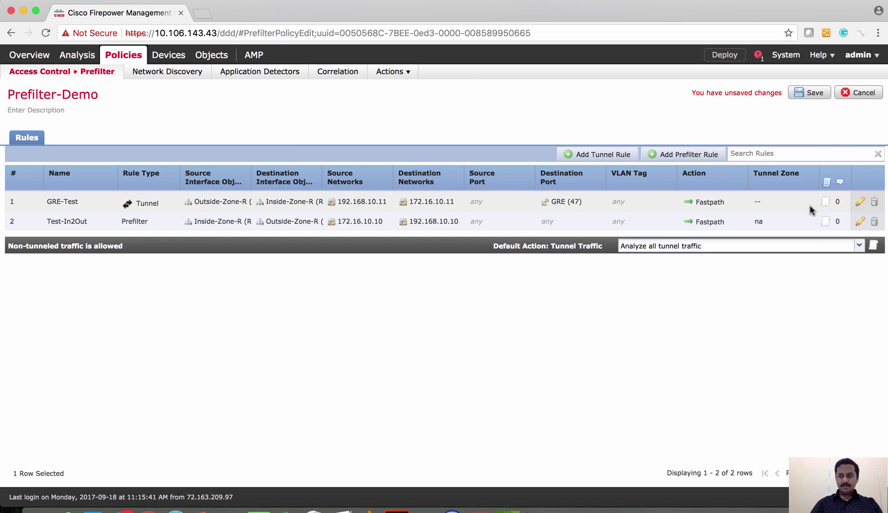
Save the policy and start rule Test-Out2IN, action Analyze, from Outside-Zone-R to Inside-Zone-R.
{"action": "left_click", "coordinate": [798, 95]}
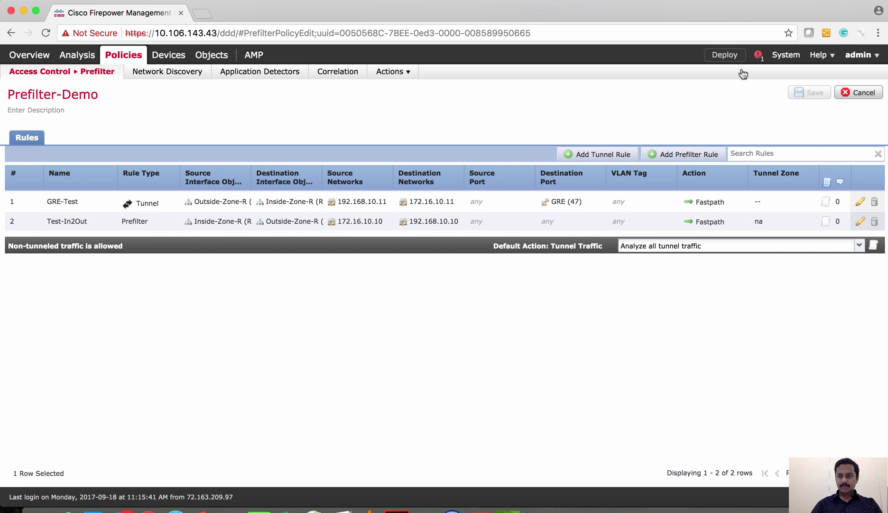
{"action": "left_click", "coordinate": [666, 155]}
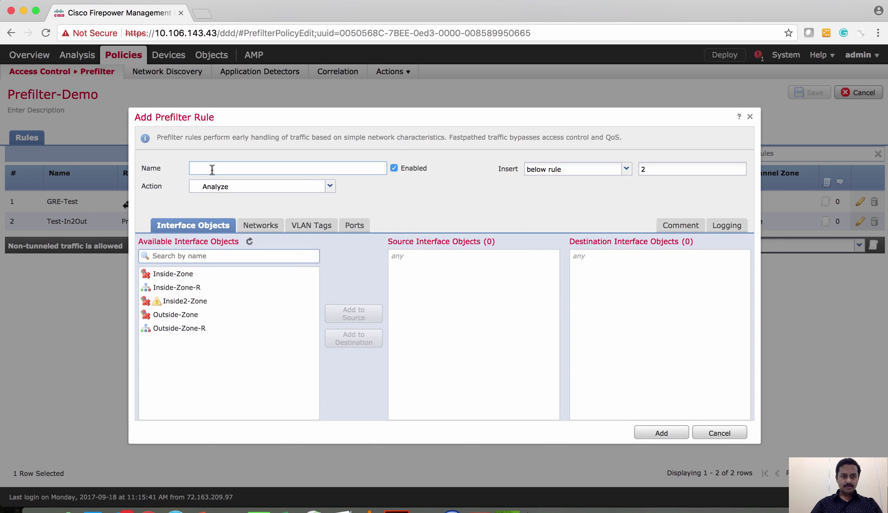
{"action": "type", "text": "Test"}
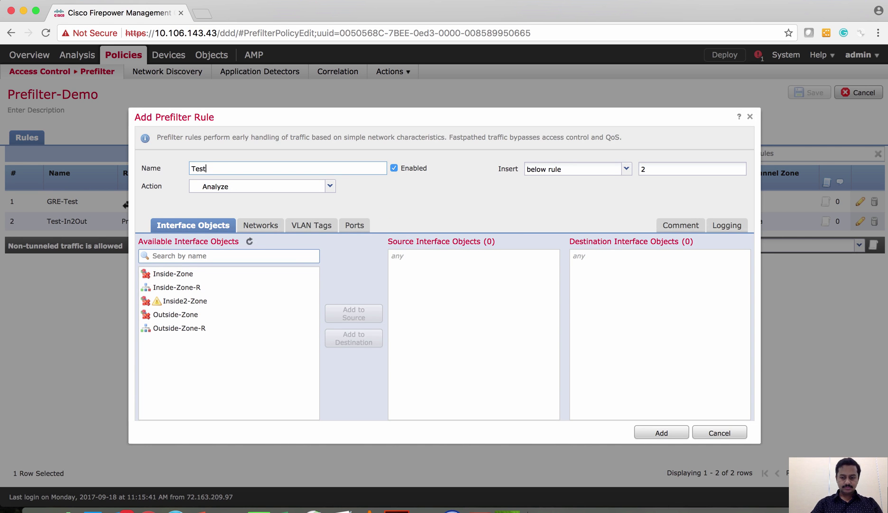
{"action": "type", "text": "-Out2IN"}
{"action": "left_click", "coordinate": [328, 187]}
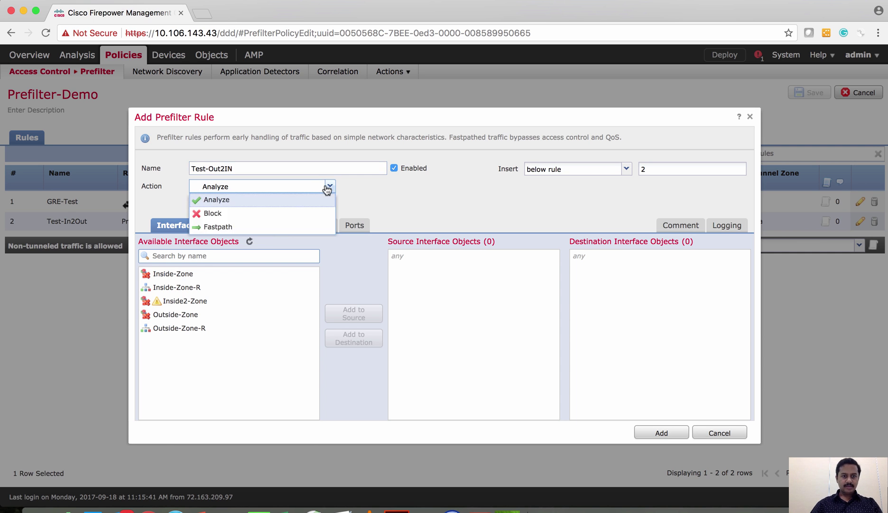
{"action": "left_click", "coordinate": [250, 203]}
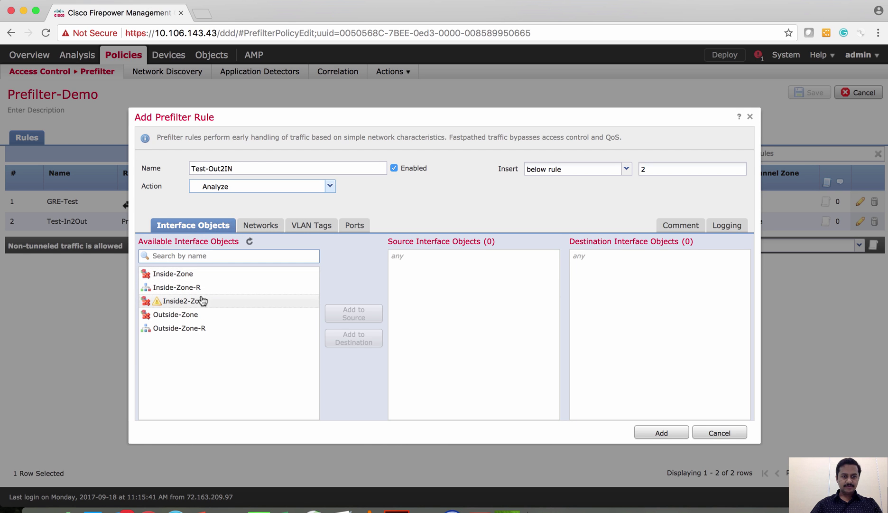
{"action": "left_click", "coordinate": [195, 328]}
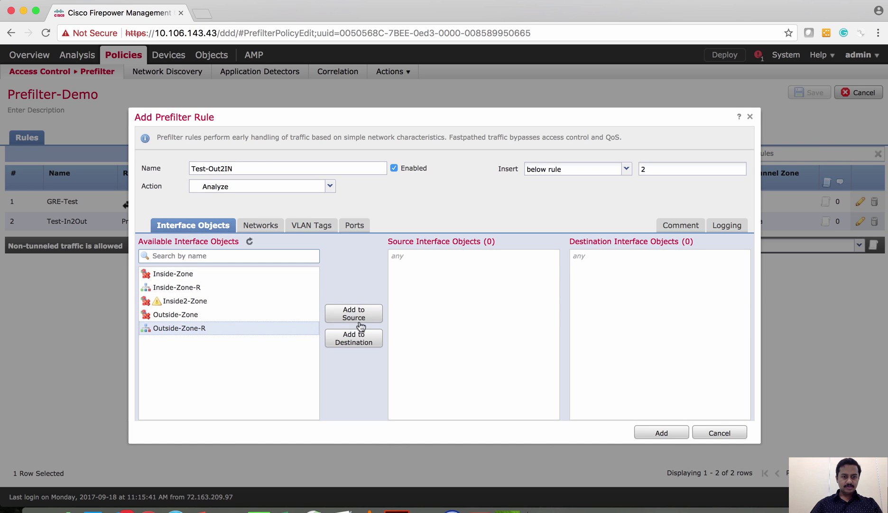
{"action": "left_click", "coordinate": [355, 315]}
{"action": "left_click", "coordinate": [180, 287]}
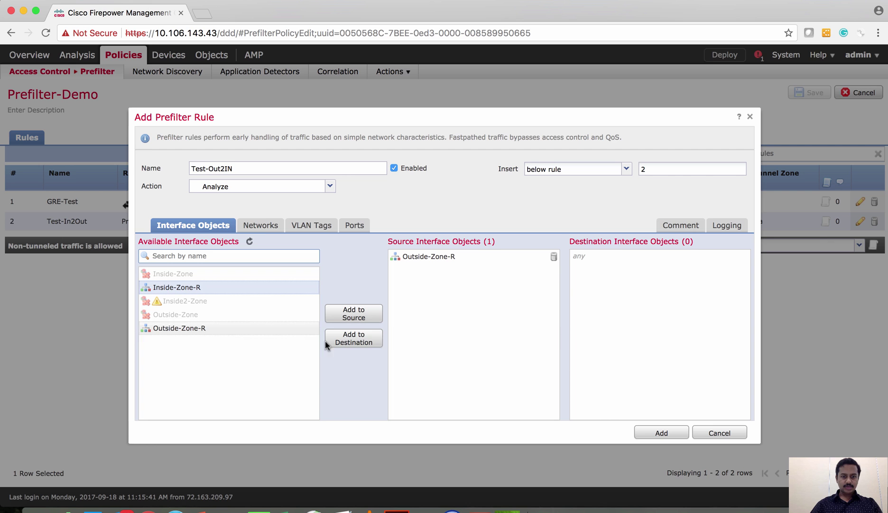
{"action": "left_click", "coordinate": [359, 339]}
Add source network 192.168.10.10 and destination 172.16.10.10, then create the rule.
{"action": "left_click", "coordinate": [260, 226]}
{"action": "left_click", "coordinate": [414, 413]}
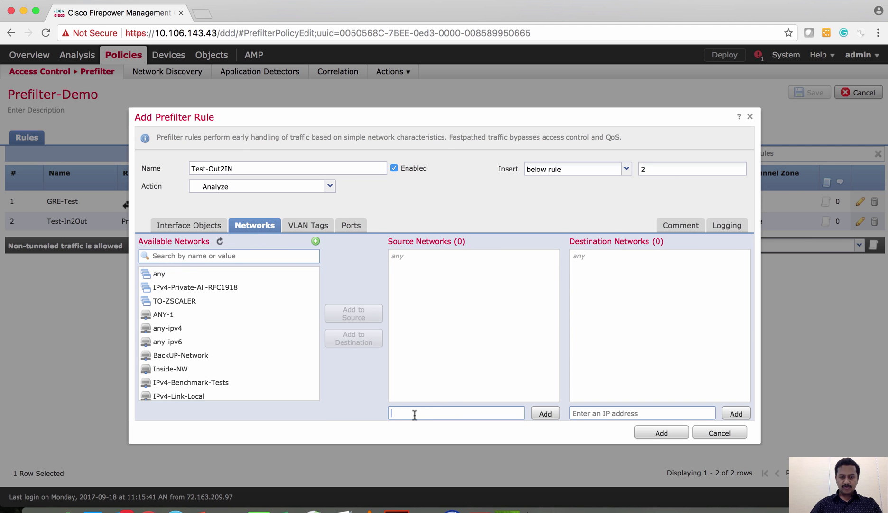
{"action": "type", "text": "192.168.1"}
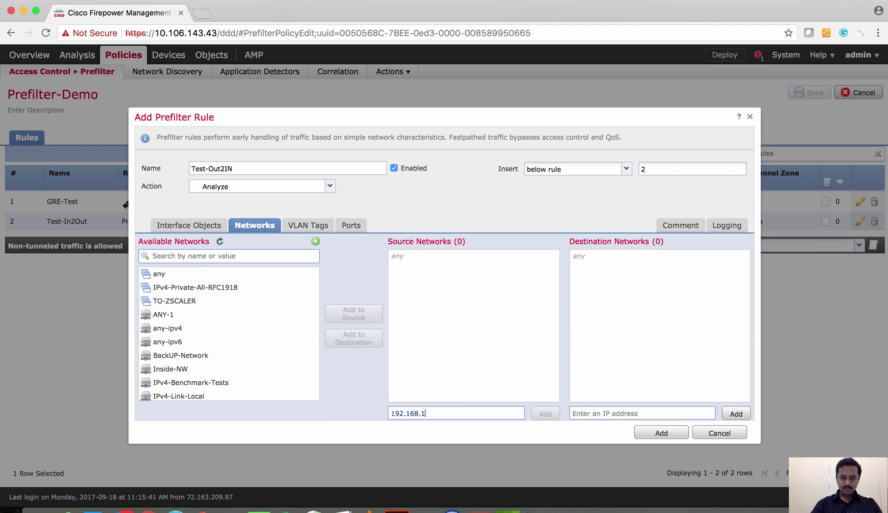
{"action": "type", "text": "0.10"}
{"action": "left_click", "coordinate": [546, 412]}
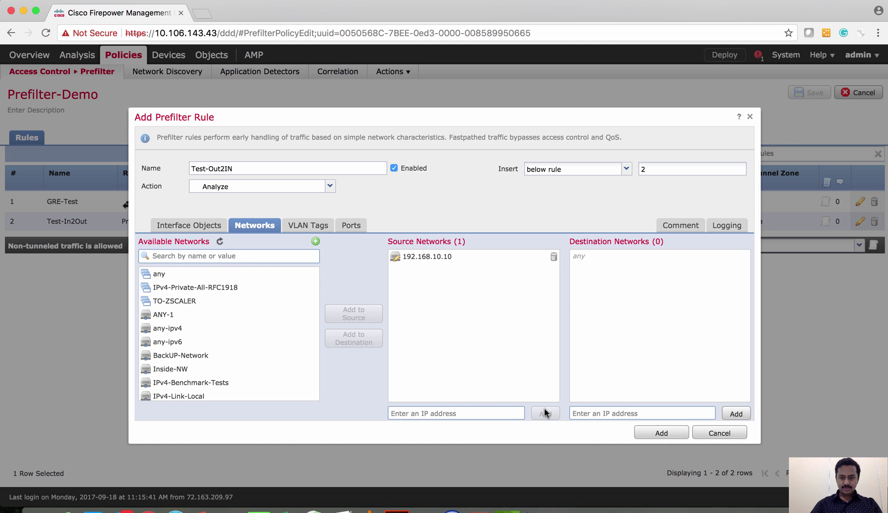
{"action": "left_click", "coordinate": [603, 409]}
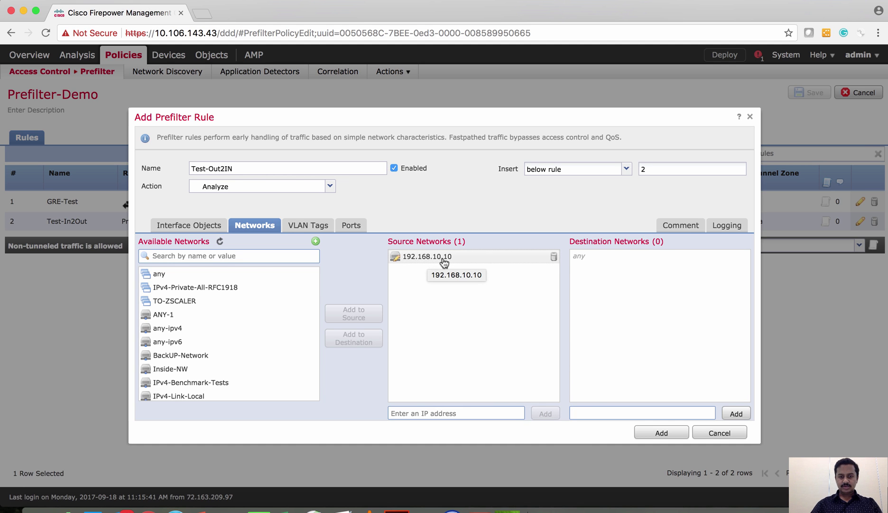
{"action": "left_click", "coordinate": [603, 411]}
{"action": "type", "text": "172"}
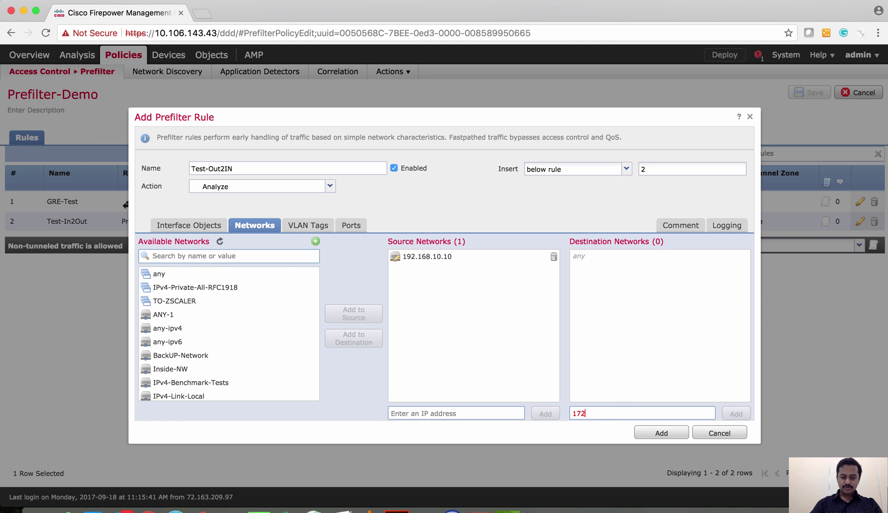
{"action": "type", "text": ".16.10.10"}
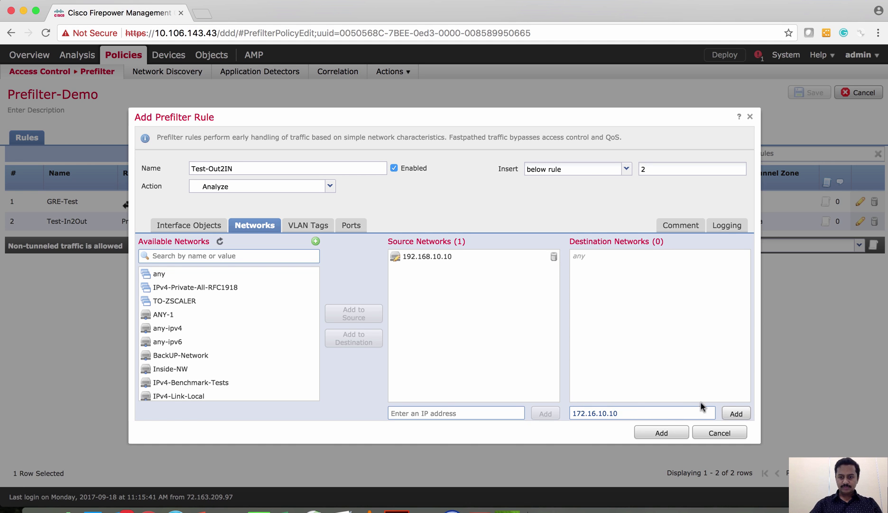
{"action": "left_click", "coordinate": [733, 412]}
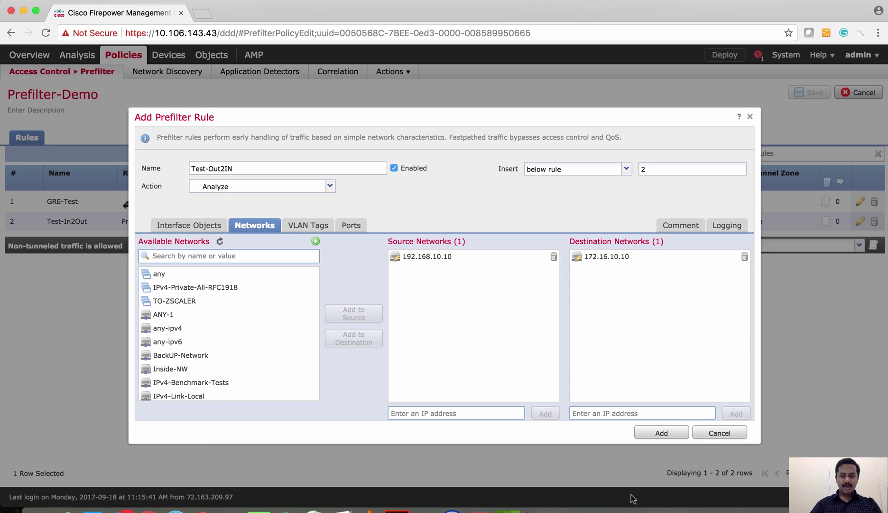
{"action": "left_click", "coordinate": [662, 433]}
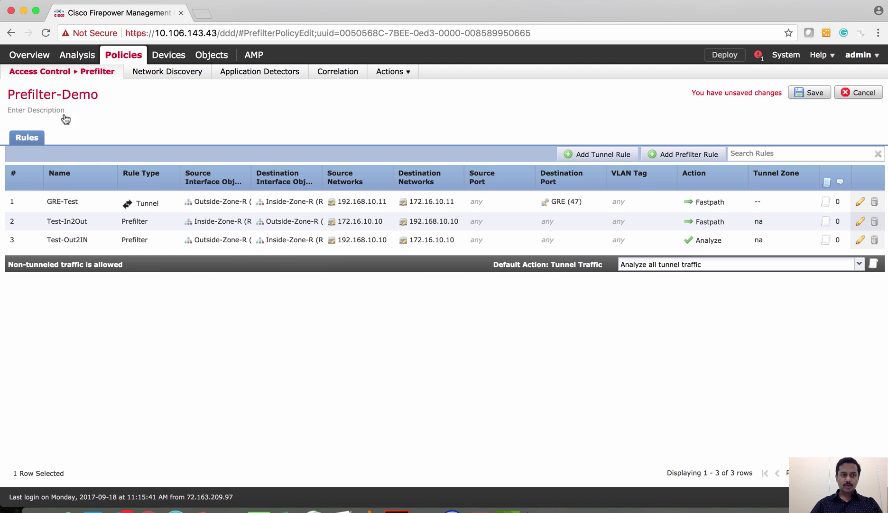
Save the Prefilter-Demo changes and open AC-Policy for editing.
{"action": "mouse_move", "coordinate": [54, 72]}
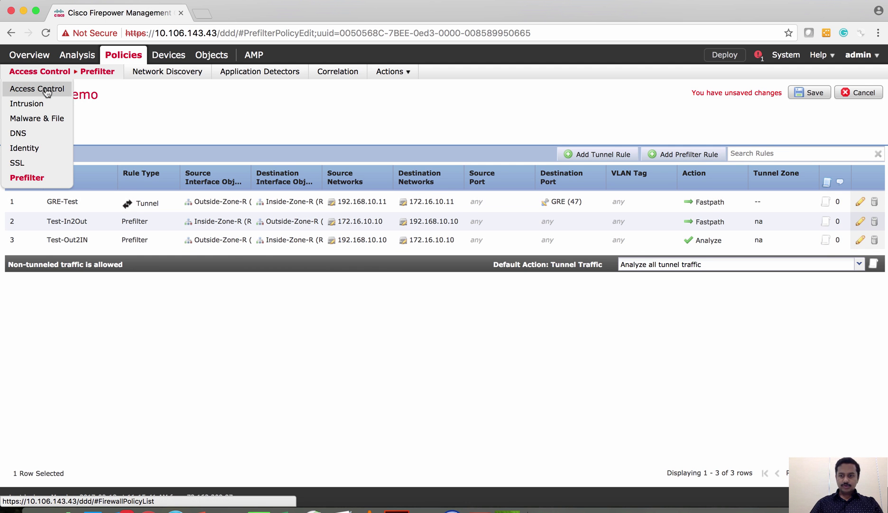
{"action": "left_click", "coordinate": [46, 92]}
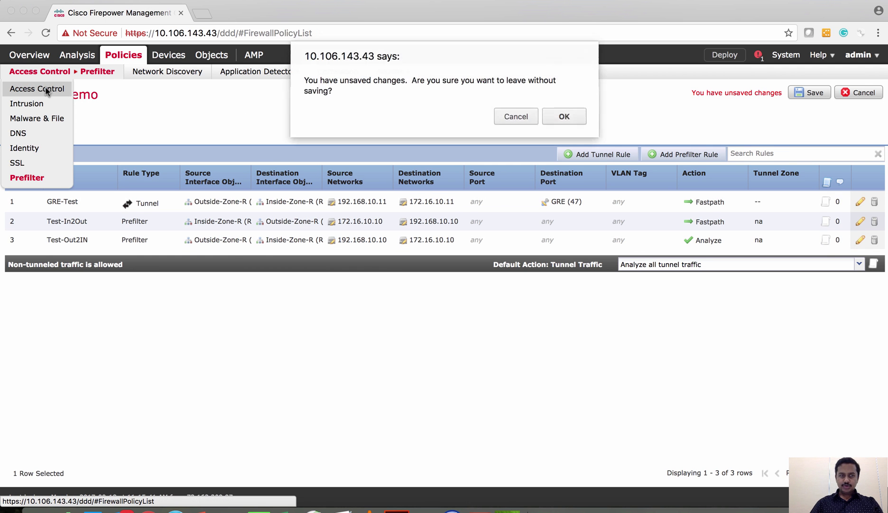
{"action": "left_click", "coordinate": [516, 117]}
{"action": "left_click", "coordinate": [809, 93]}
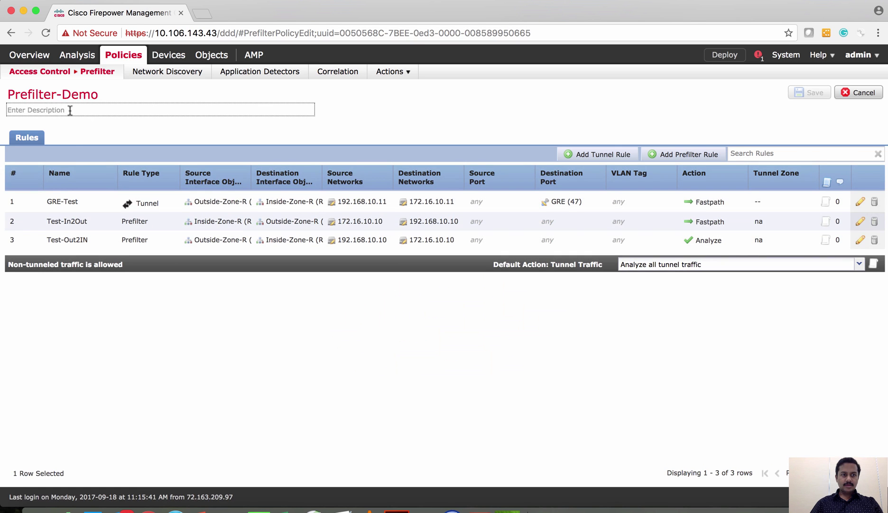
{"action": "mouse_move", "coordinate": [19, 72]}
{"action": "left_click", "coordinate": [44, 91]}
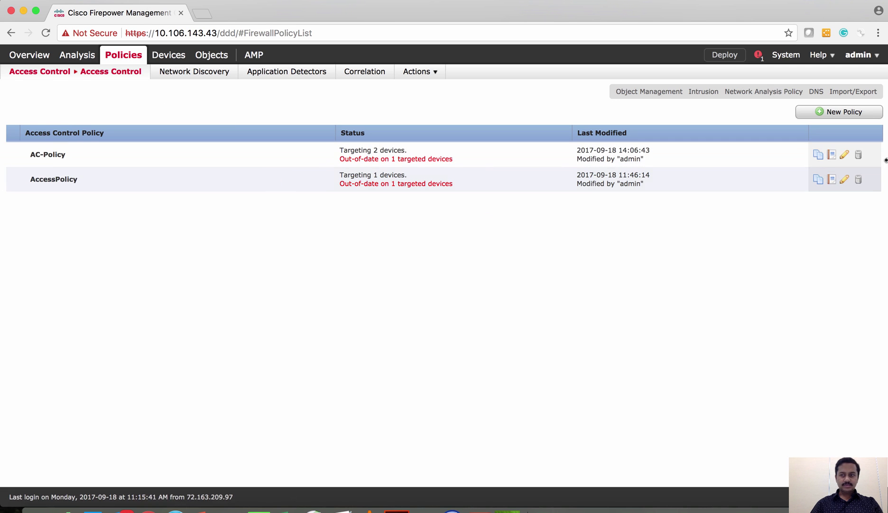
{"action": "left_click", "coordinate": [845, 155]}
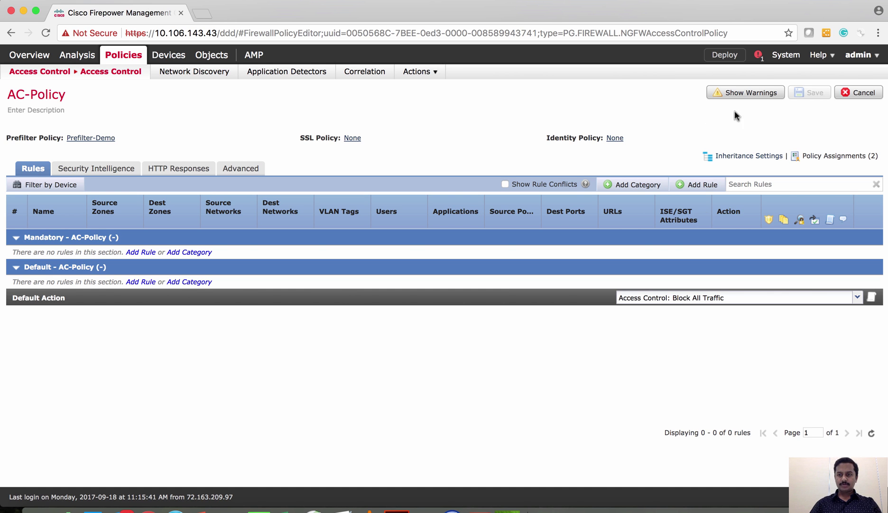
Deploy the policies to the FP2130-Routed-IP48 device.
{"action": "left_click", "coordinate": [725, 55]}
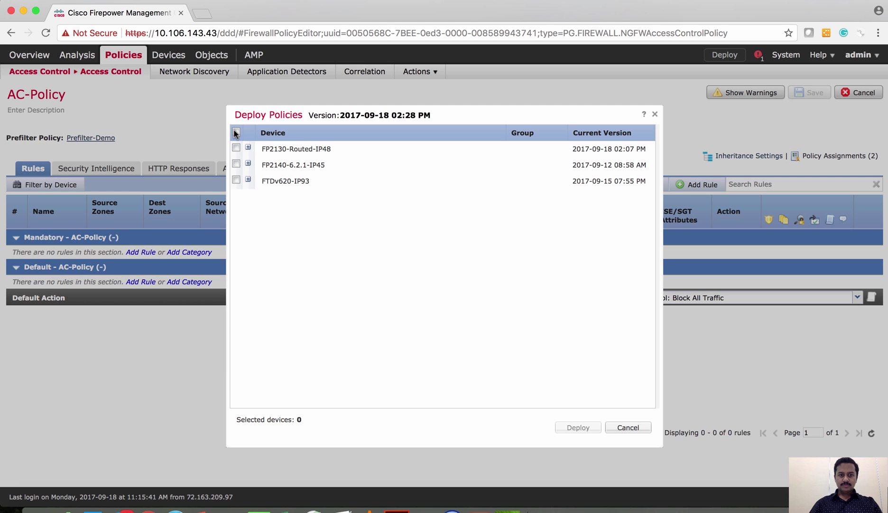
{"action": "left_click", "coordinate": [236, 148]}
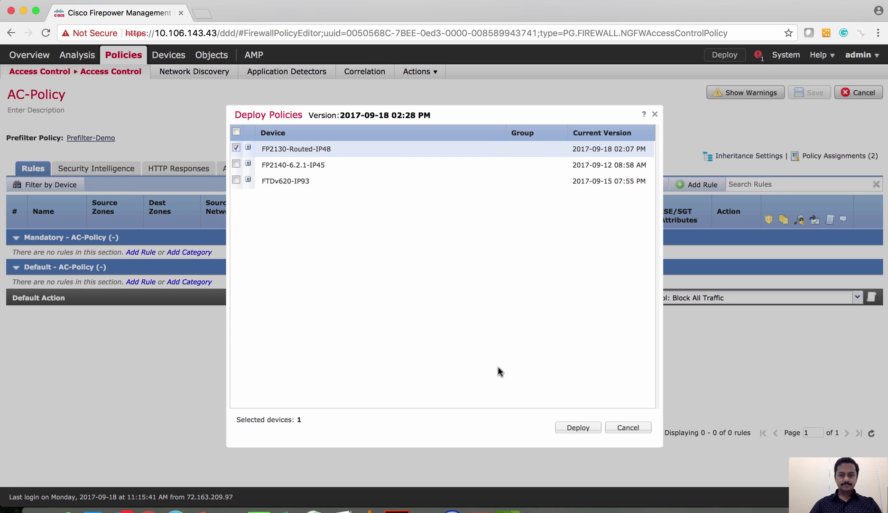
{"action": "left_click", "coordinate": [567, 426]}
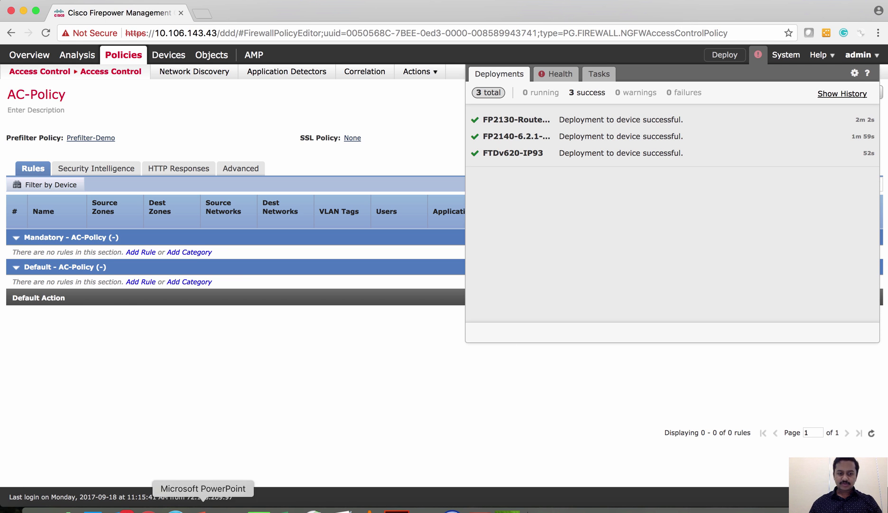
{"action": "left_click", "coordinate": [231, 510]}
Rerun show running-config access-list and mark Test-In2Out's trust and Test-Out2IN's permit entries.
{"action": "key", "text": "Up"}
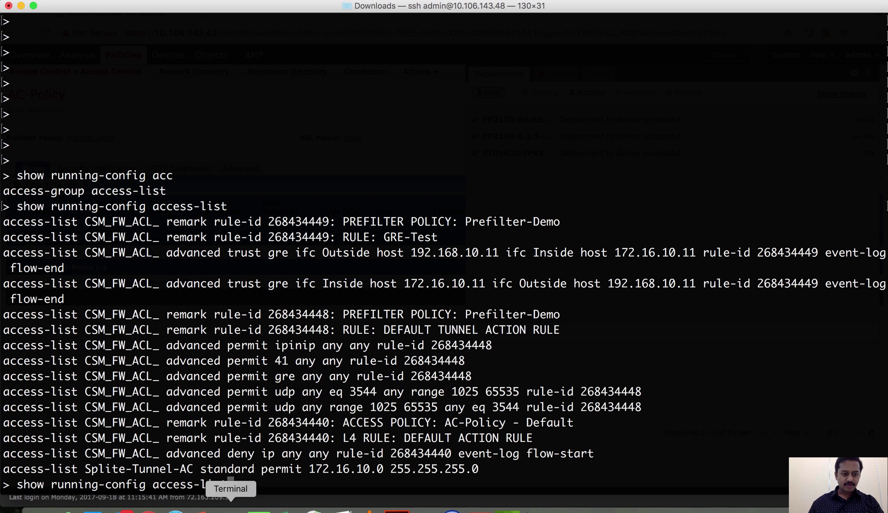
{"action": "key", "text": "Return"}
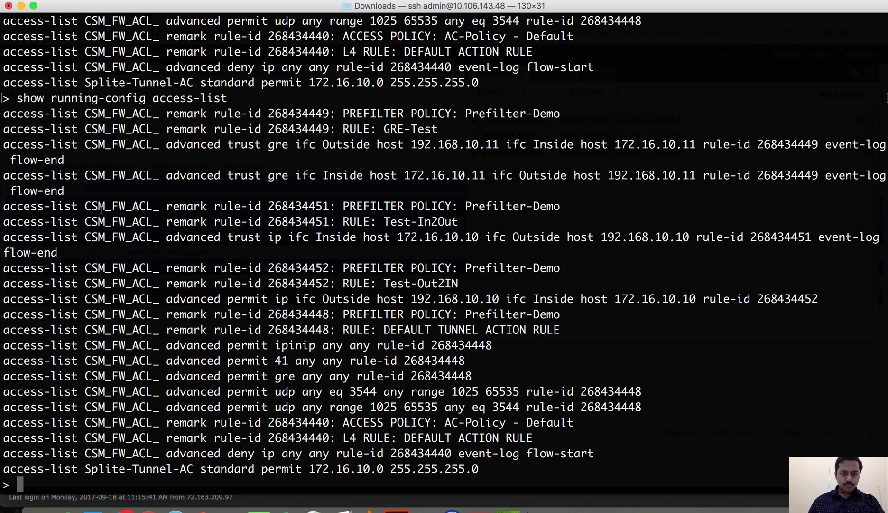
{"action": "left_click_drag", "start_coordinate": [4, 205], "coordinate": [232, 253]}
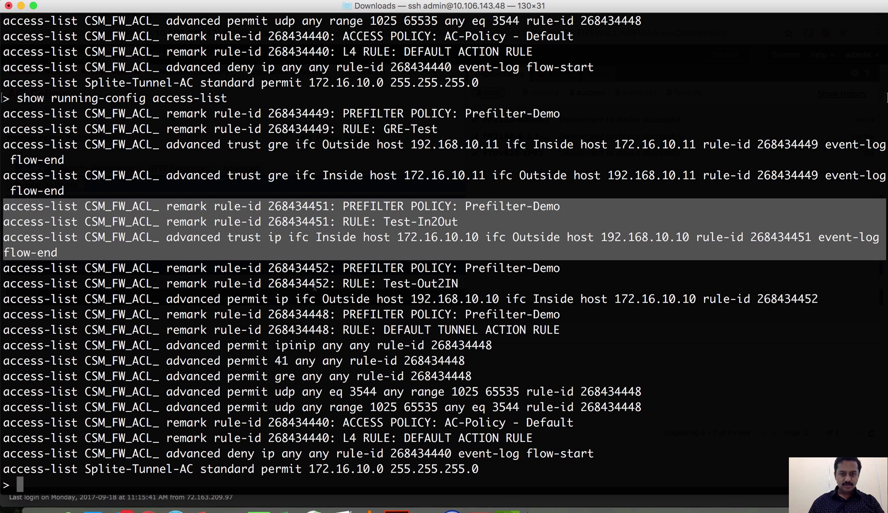
{"action": "left_click_drag", "start_coordinate": [315, 285], "coordinate": [571, 319]}
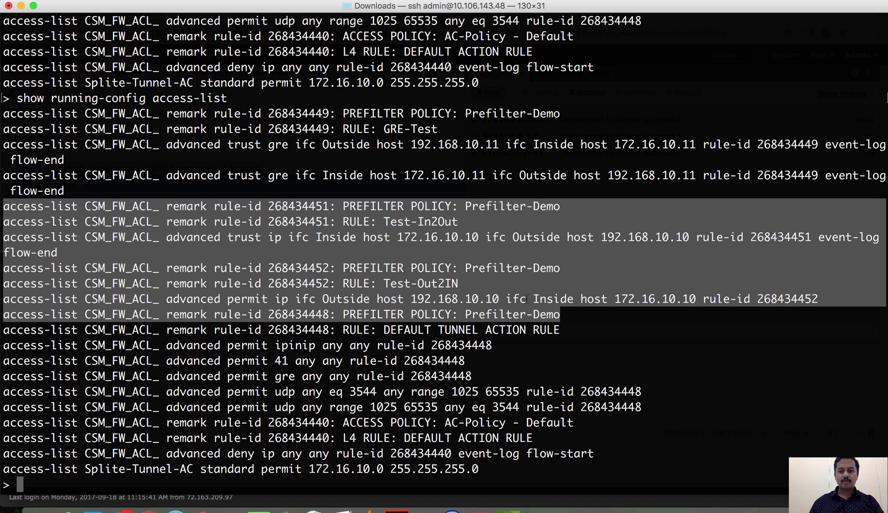
{"action": "double_click", "coordinate": [238, 237]}
{"action": "left_click", "coordinate": [238, 237]}
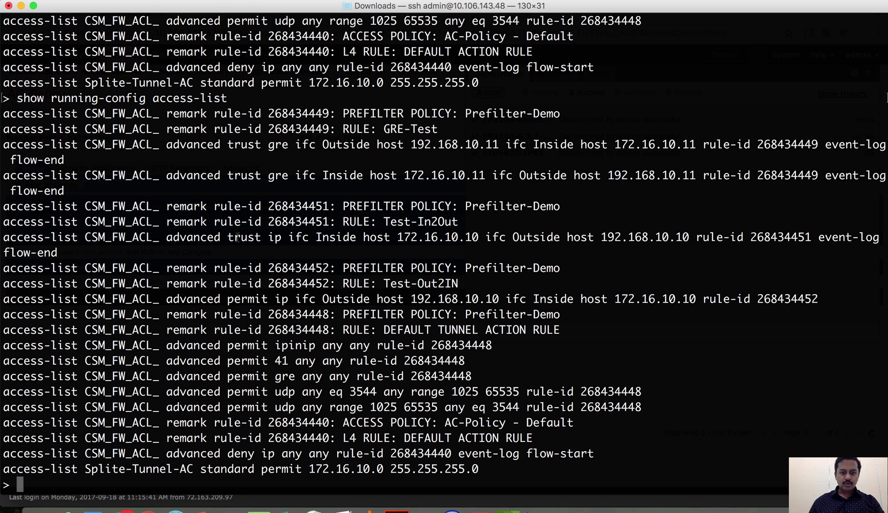
{"action": "double_click", "coordinate": [246, 300]}
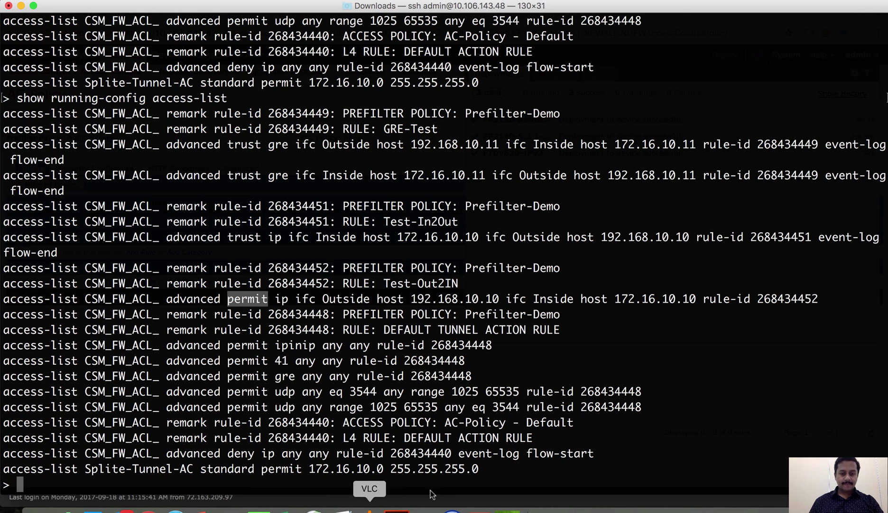
On Windows 7, run ftp 192.168.10.10 and submit the FTP username and password.
{"action": "key", "text": "ctrl+Right"}
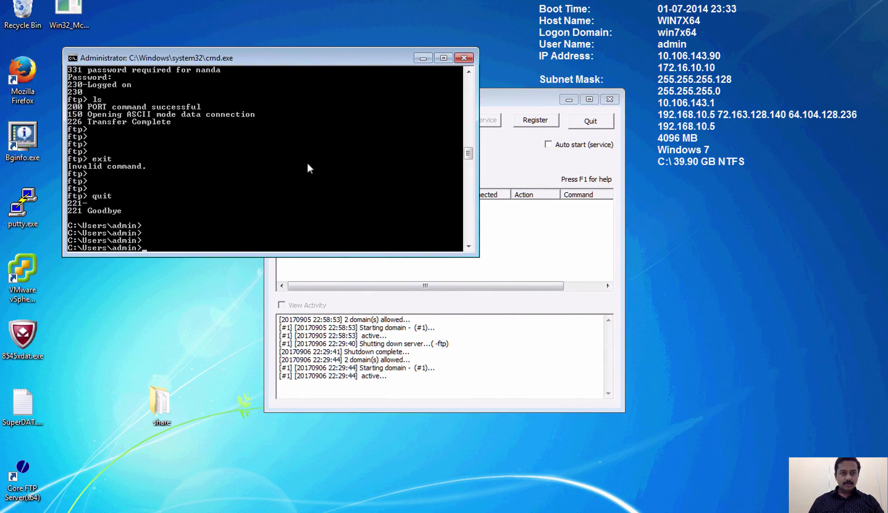
{"action": "key", "text": "Return"}
{"action": "key", "text": "Return"}
{"action": "type", "text": "ftp 192.168.10.10"}
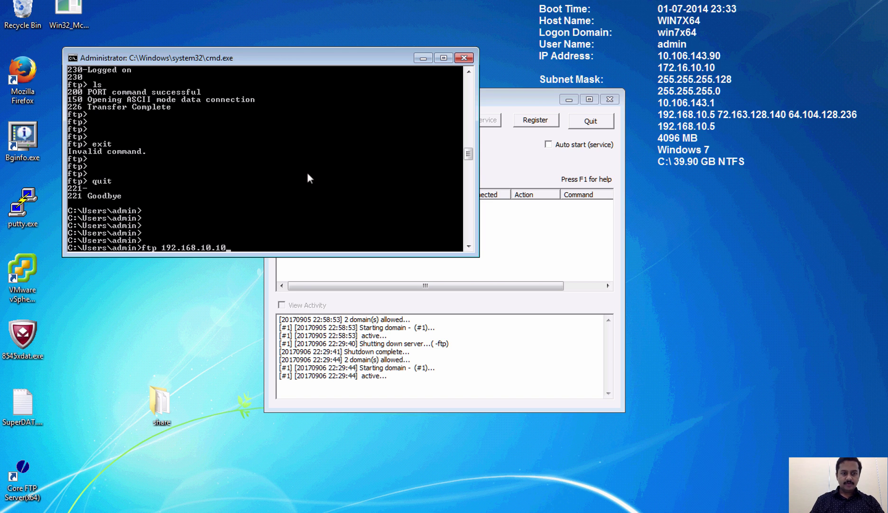
{"action": "key", "text": "Return"}
{"action": "type", "text": "n"}
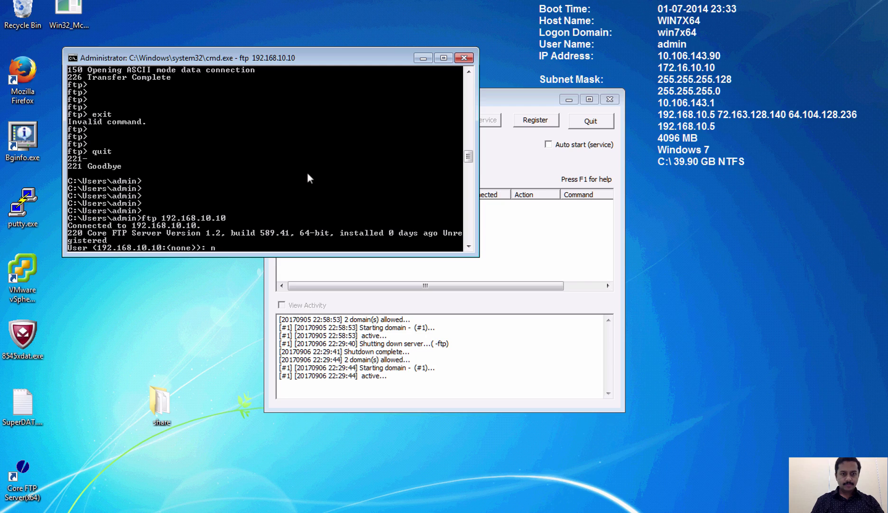
{"action": "type", "text": "anda"}
{"action": "key", "text": "Return"}
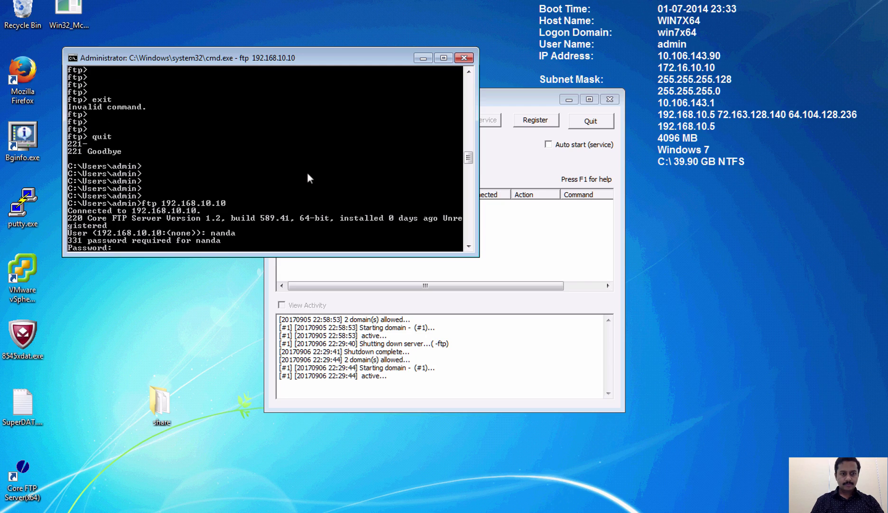
{"action": "key", "text": "Return"}
{"action": "key", "text": "Return"}
{"action": "key", "text": "Return"}
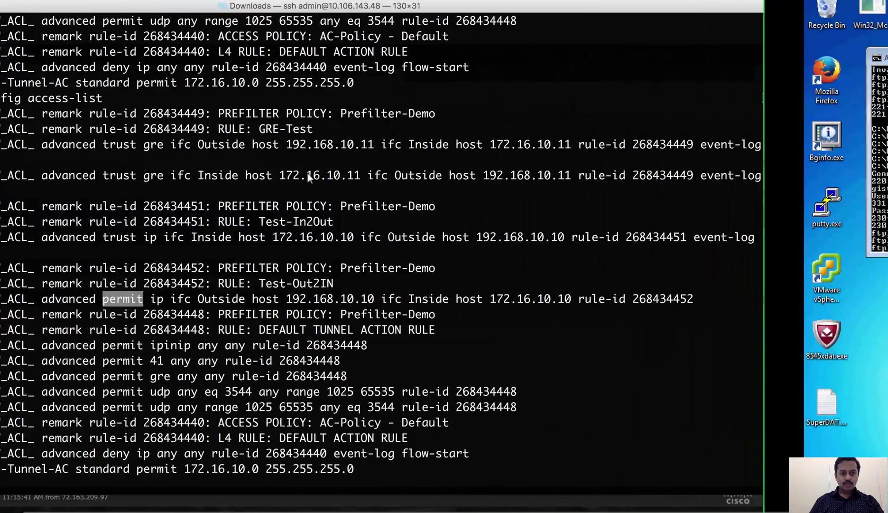
Run show conn long and mark the 172.16.10.10 FTP connection's UIO flags, lacking N.
{"action": "type", "text": "show "}
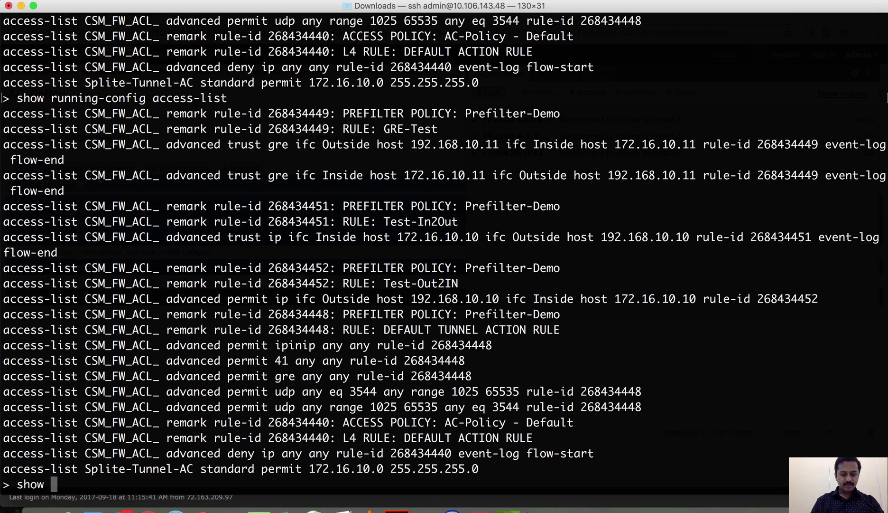
{"action": "type", "text": "conn long"}
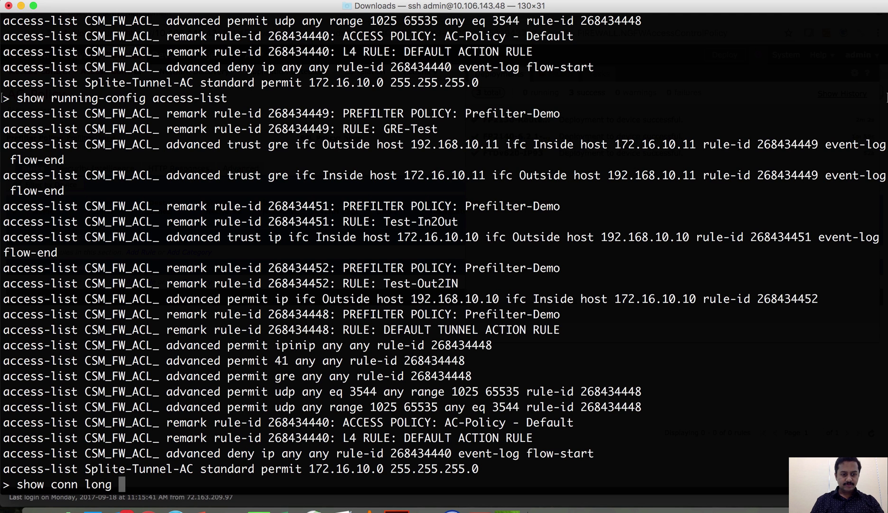
{"action": "key", "text": "Return"}
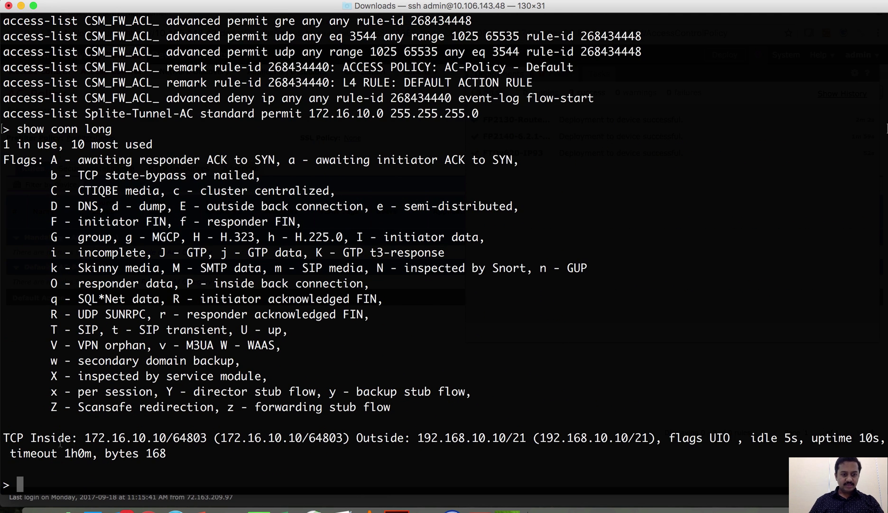
{"action": "left_click_drag", "start_coordinate": [4, 436], "coordinate": [167, 453]}
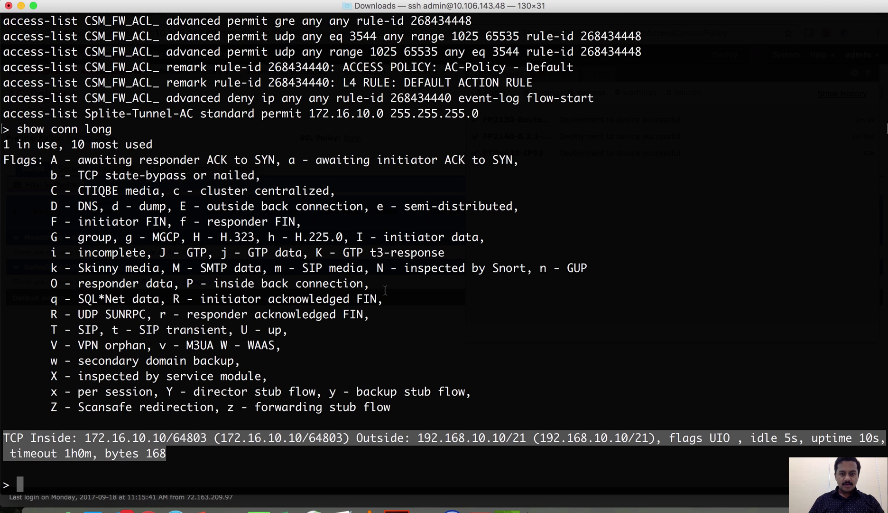
{"action": "mouse_move", "coordinate": [377, 267]}
{"action": "left_mouse_down"}
{"action": "mouse_move", "coordinate": [404, 267]}
{"action": "mouse_move", "coordinate": [387, 267]}
{"action": "left_mouse_up"}
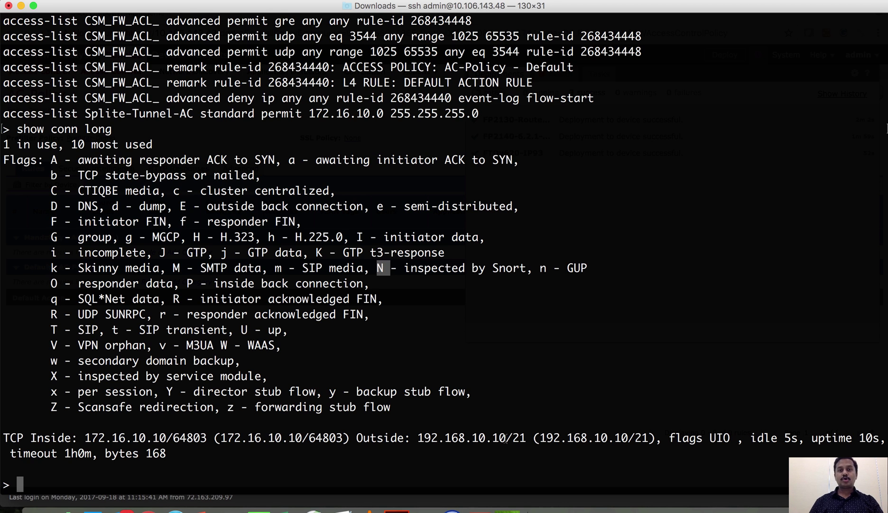
{"action": "key", "text": "Return"}
{"action": "key", "text": "Return"}
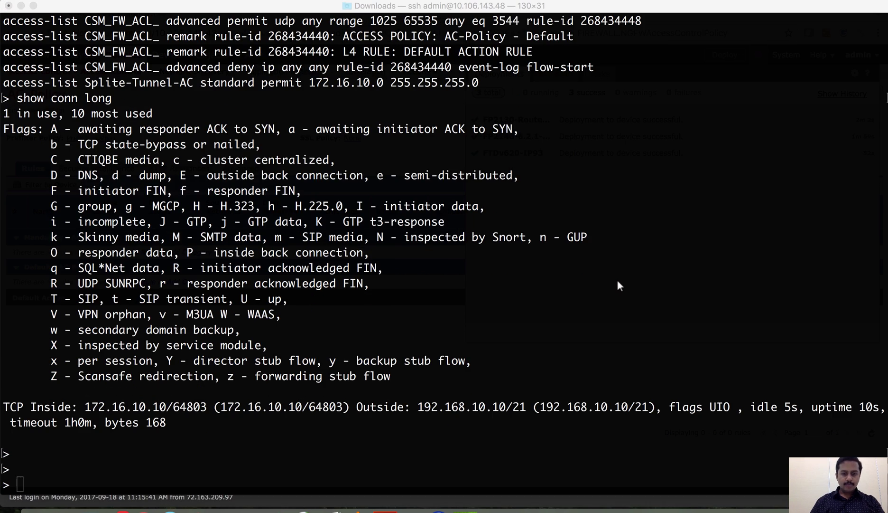
{"action": "key", "text": "ctrl+Right"}
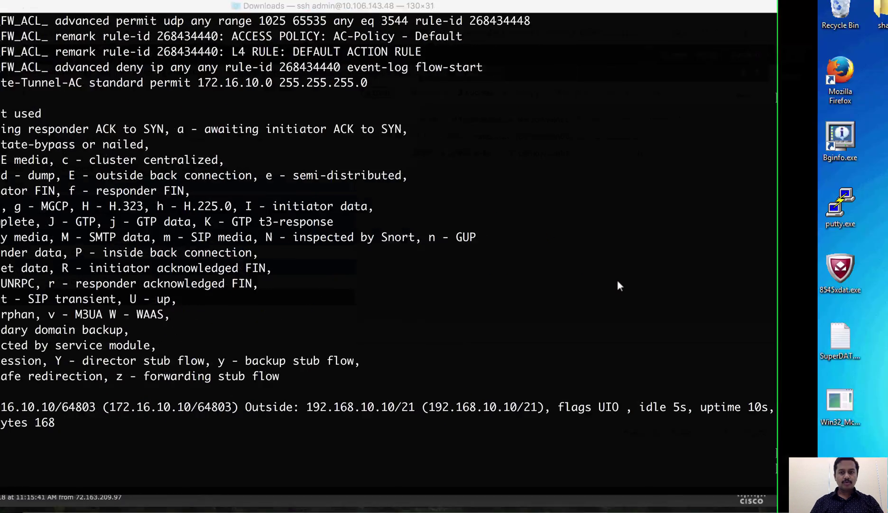
Launch Command Prompt from the Start search 'cmd' and run ftp 172.16.10.10.
{"action": "key", "text": "super"}
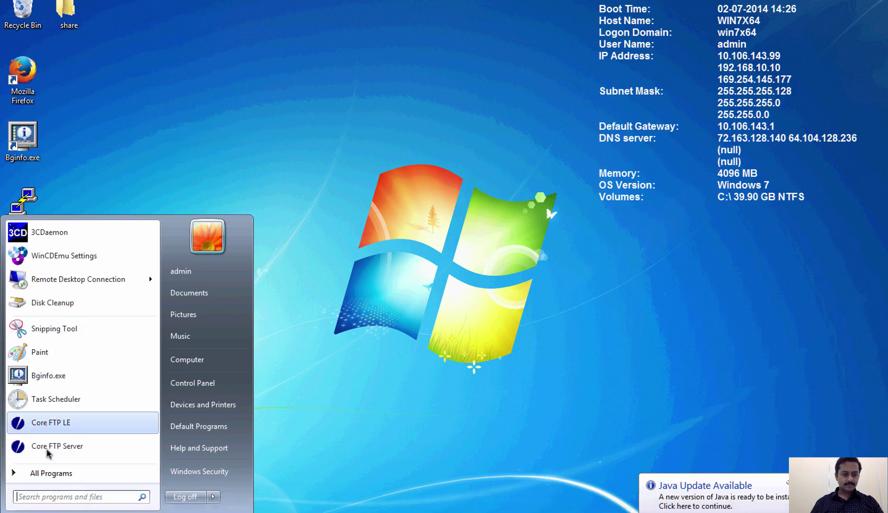
{"action": "type", "text": "cmd"}
{"action": "mouse_move", "coordinate": [61, 473]}
{"action": "key", "text": "Return"}
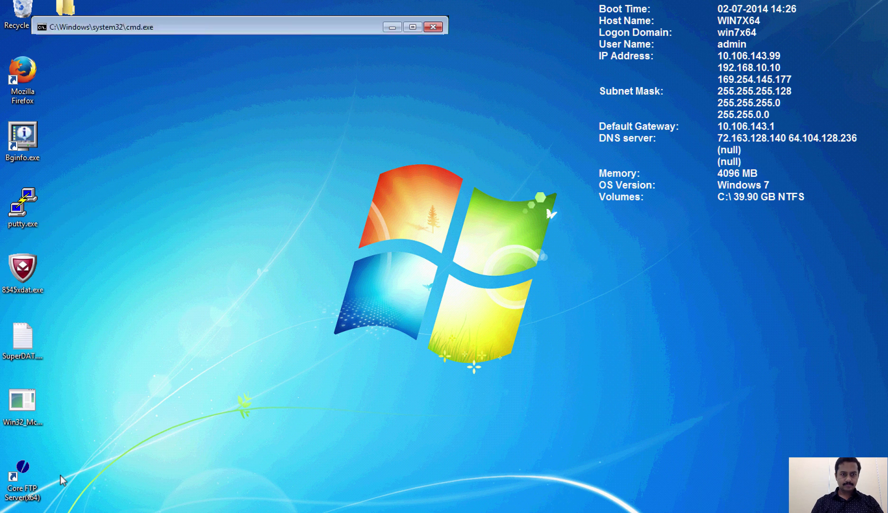
{"action": "type", "text": "ftp 172.16.10.10"}
{"action": "key", "text": "Return"}
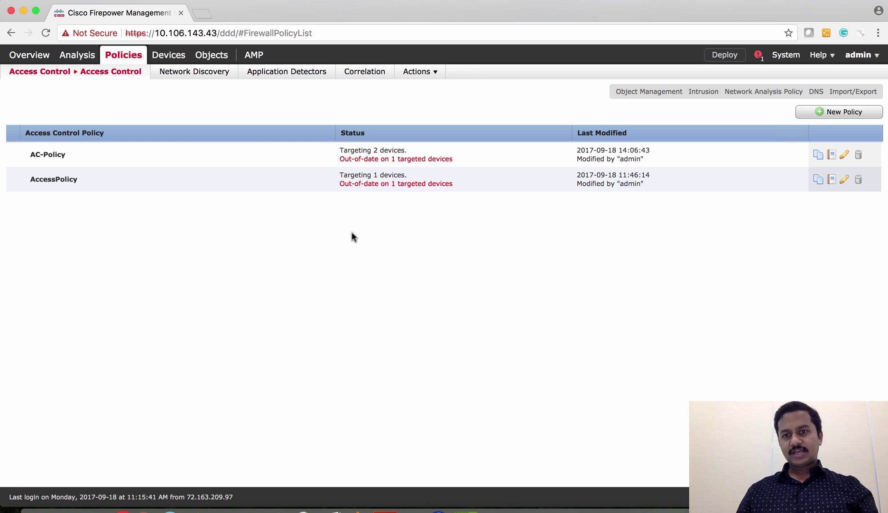
In AC-Policy, start rule Out-2-In from Outside-Zone-R to Inside-Zone-R.
{"action": "left_click", "coordinate": [846, 157]}
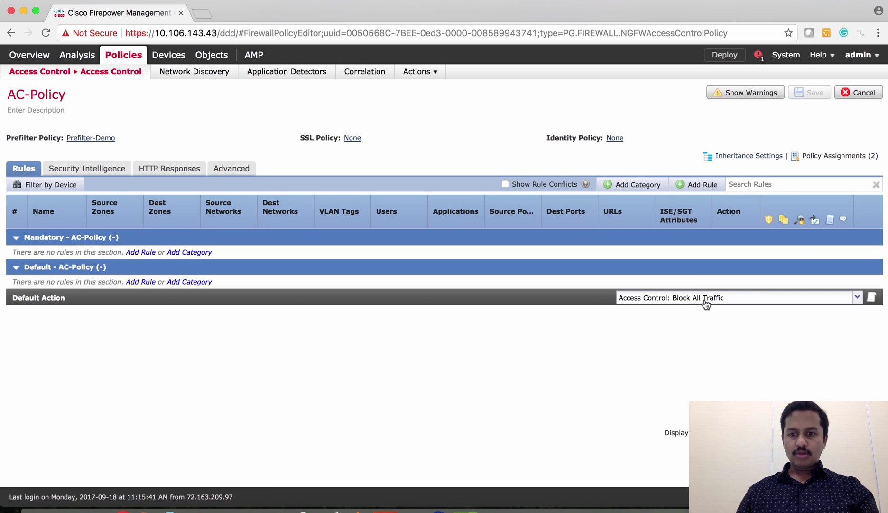
{"action": "left_click", "coordinate": [700, 185]}
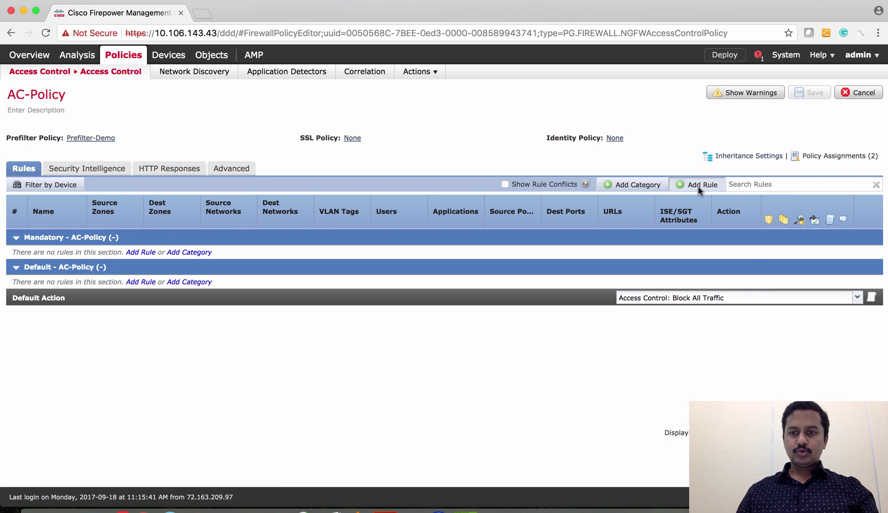
{"action": "left_click", "coordinate": [257, 171]}
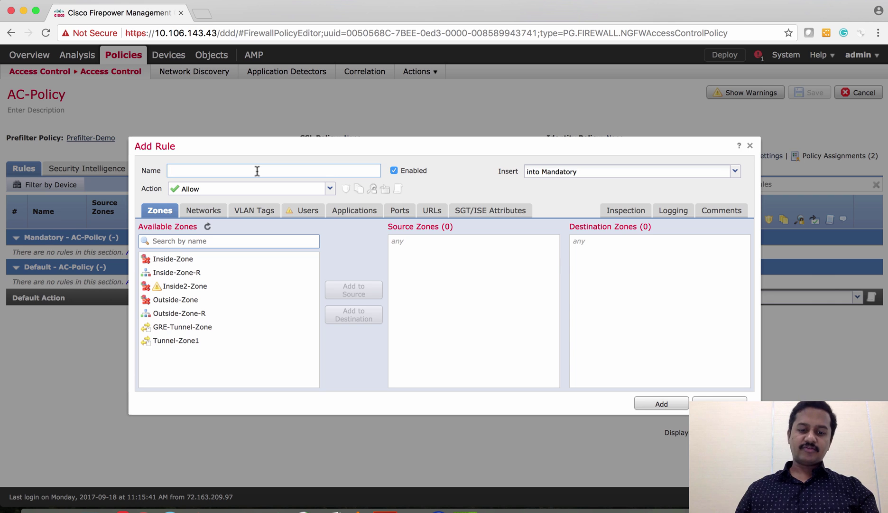
{"action": "type", "text": "Out"}
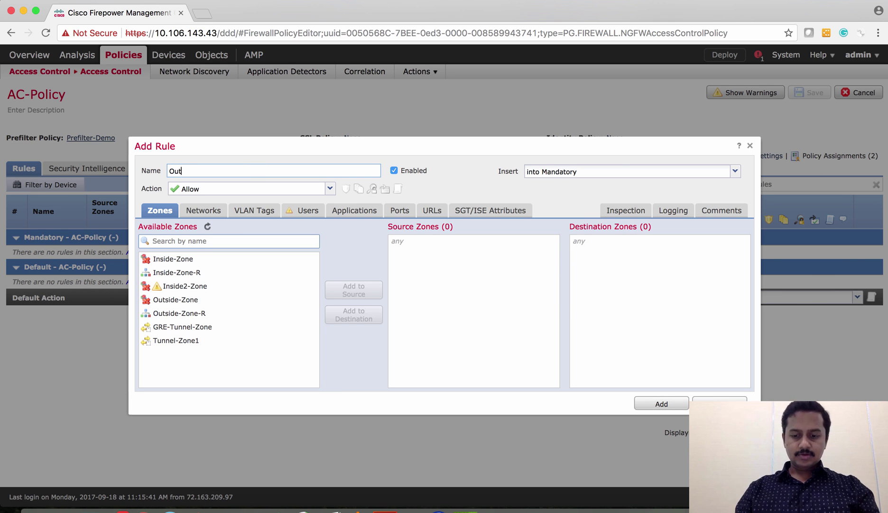
{"action": "type", "text": "-2-In"}
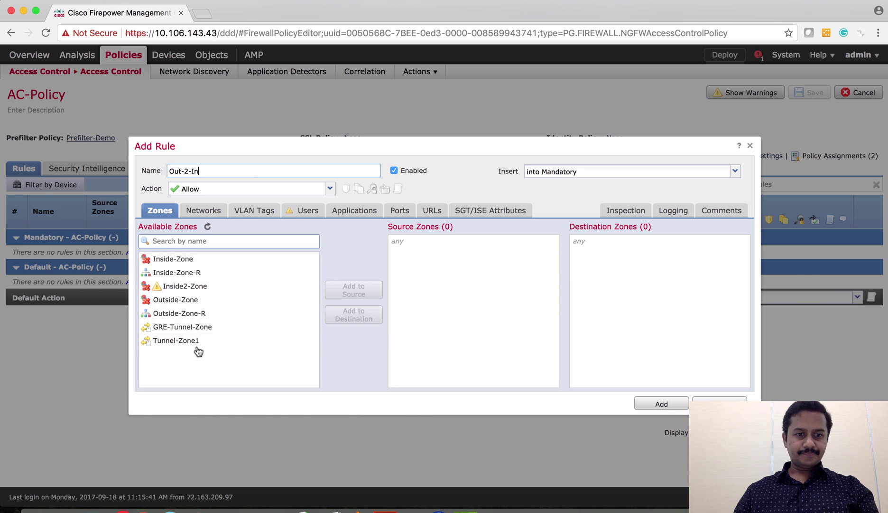
{"action": "left_click", "coordinate": [189, 313]}
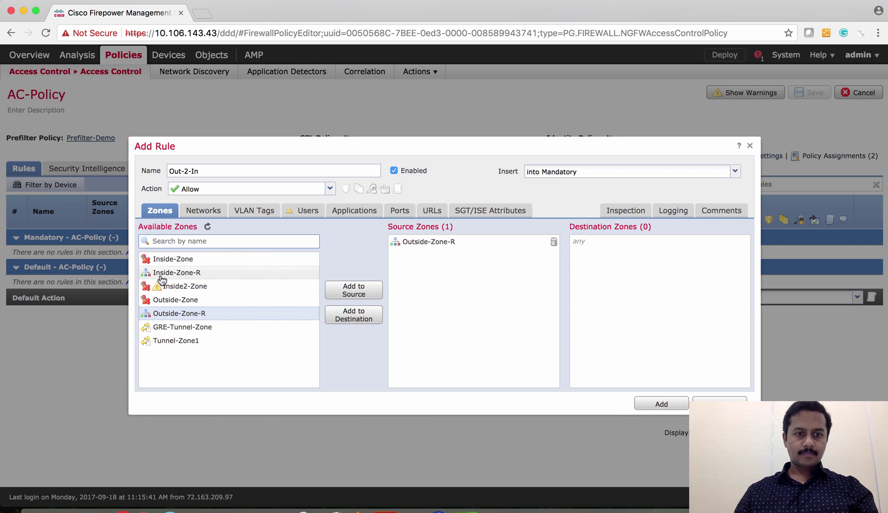
{"action": "left_click", "coordinate": [179, 275]}
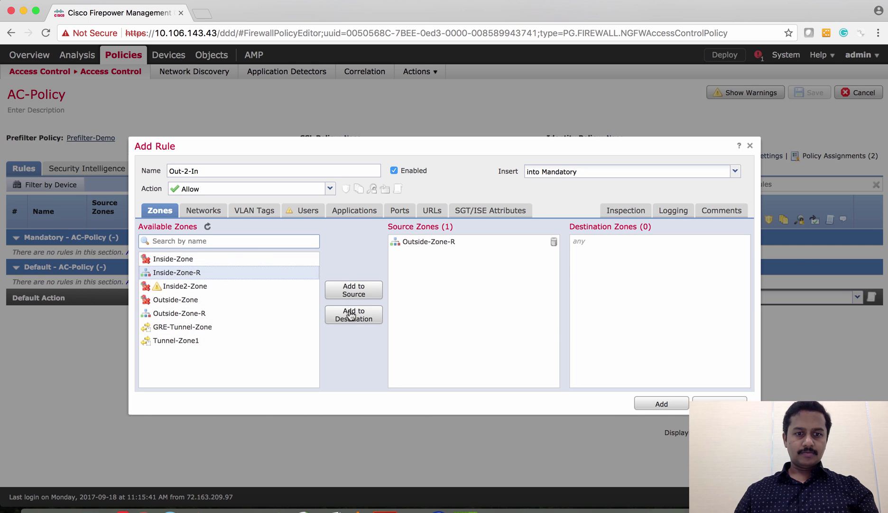
{"action": "left_click", "coordinate": [351, 315]}
Set Balanced Security and Connectivity as the intrusion policy and add the rule.
{"action": "left_click", "coordinate": [203, 210]}
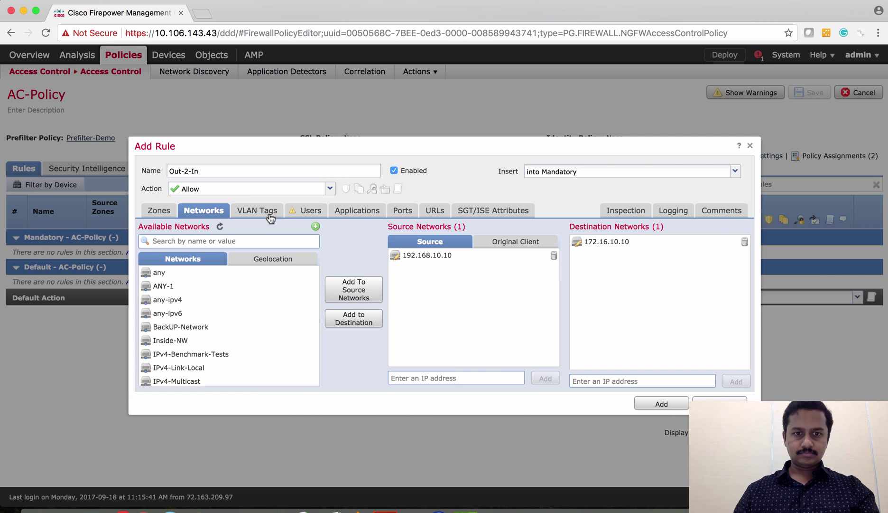
{"action": "left_click", "coordinate": [360, 211]}
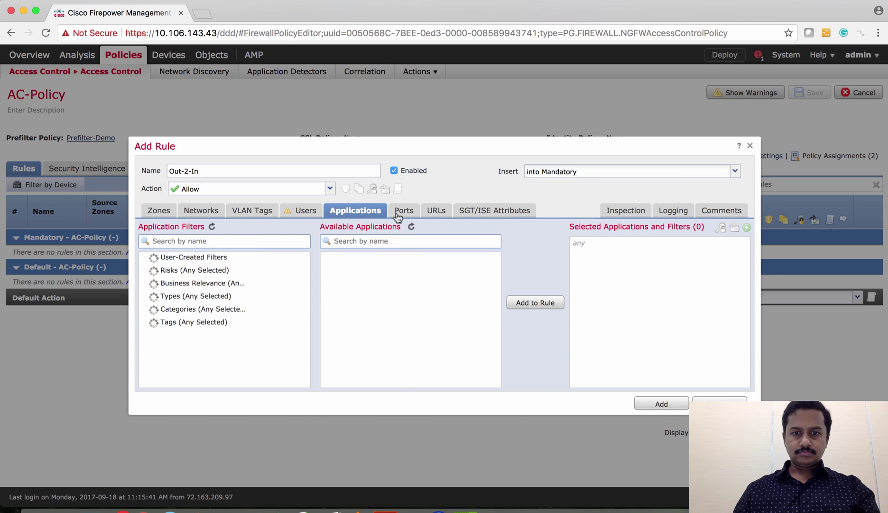
{"action": "left_click", "coordinate": [624, 210]}
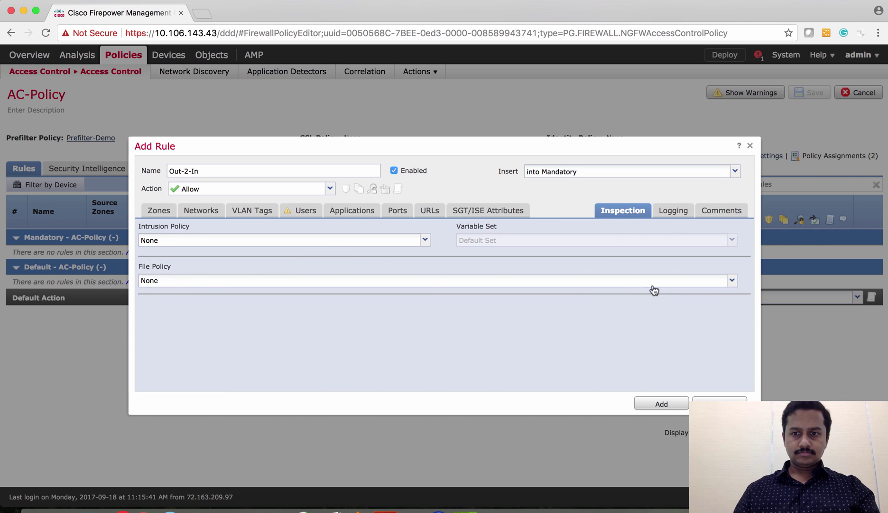
{"action": "left_click", "coordinate": [346, 243]}
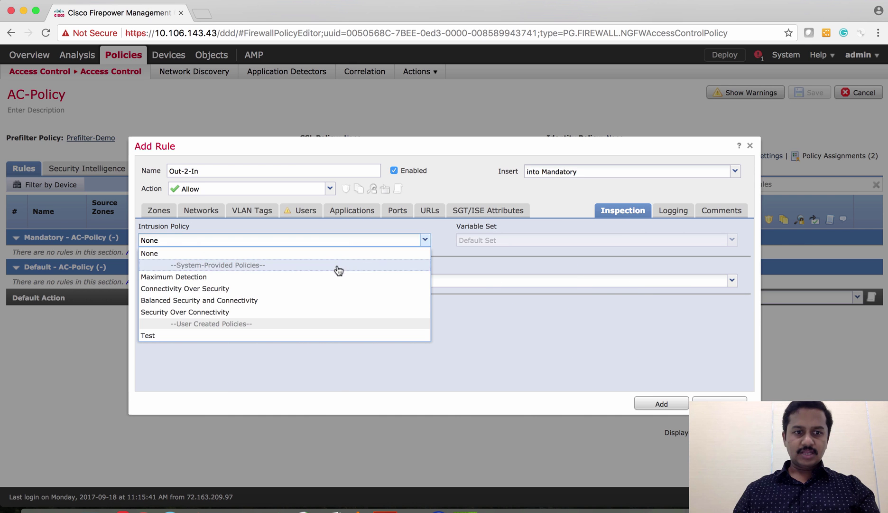
{"action": "left_click", "coordinate": [305, 303]}
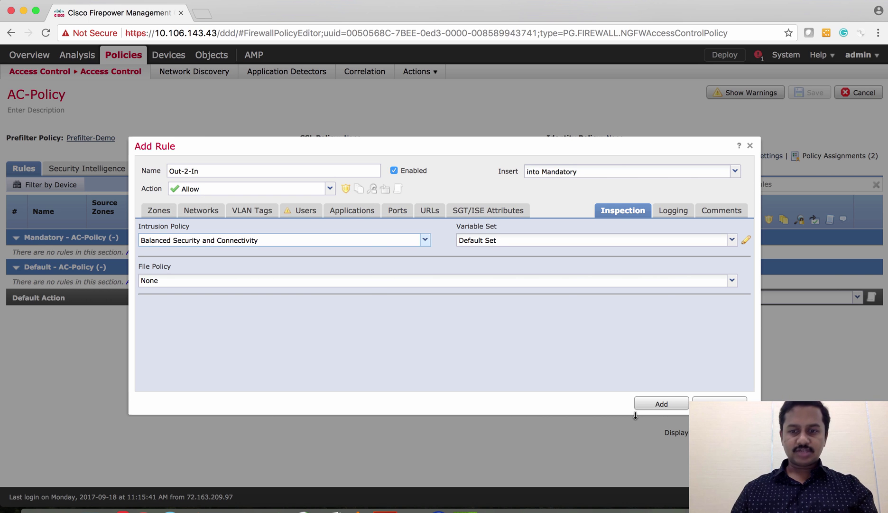
{"action": "left_click", "coordinate": [656, 405]}
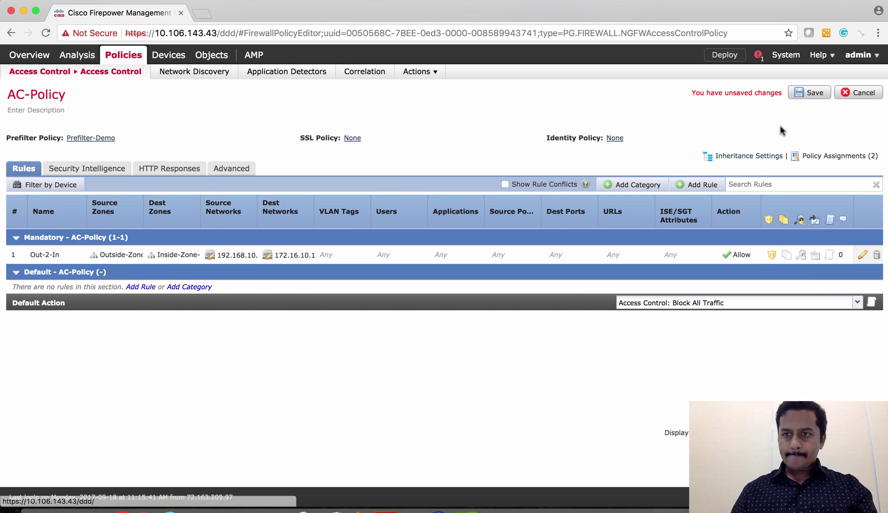
Save AC-Policy, deploy it to FP2130-Routed-IP48 and close the deployment status.
{"action": "left_click", "coordinate": [810, 92]}
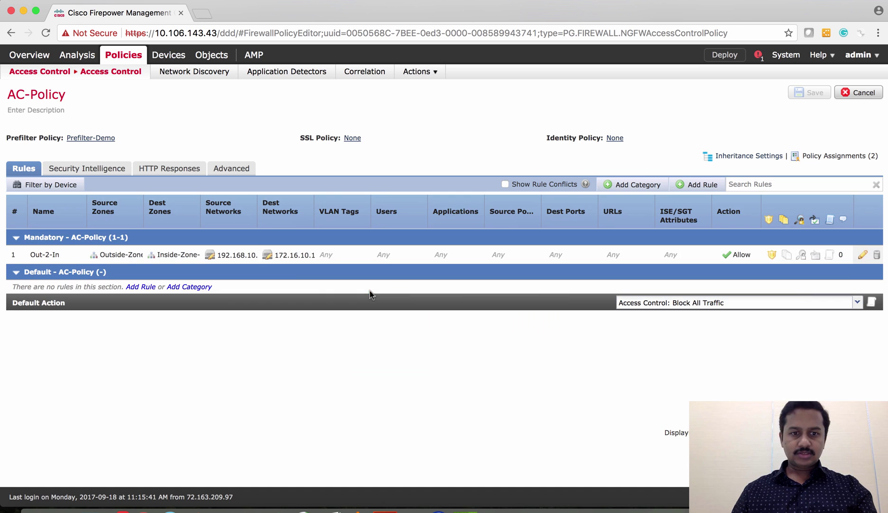
{"action": "left_click", "coordinate": [721, 59]}
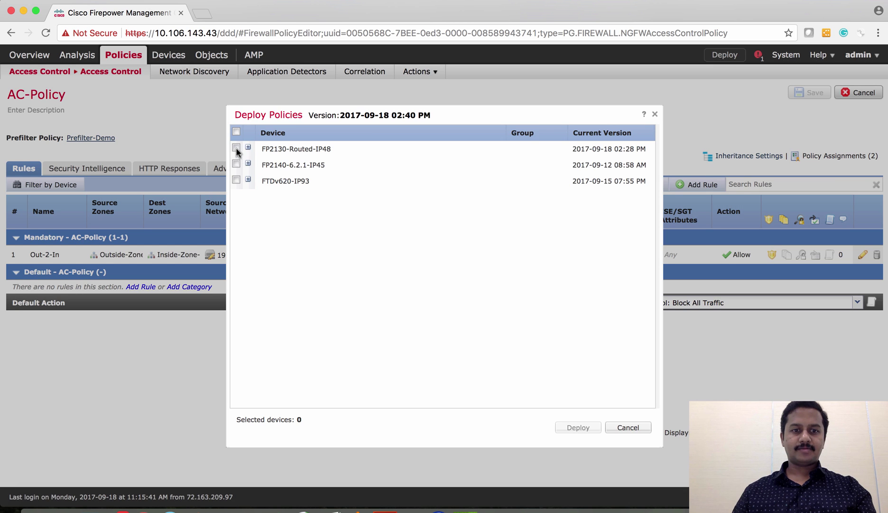
{"action": "left_click", "coordinate": [236, 148]}
{"action": "left_click", "coordinate": [586, 427]}
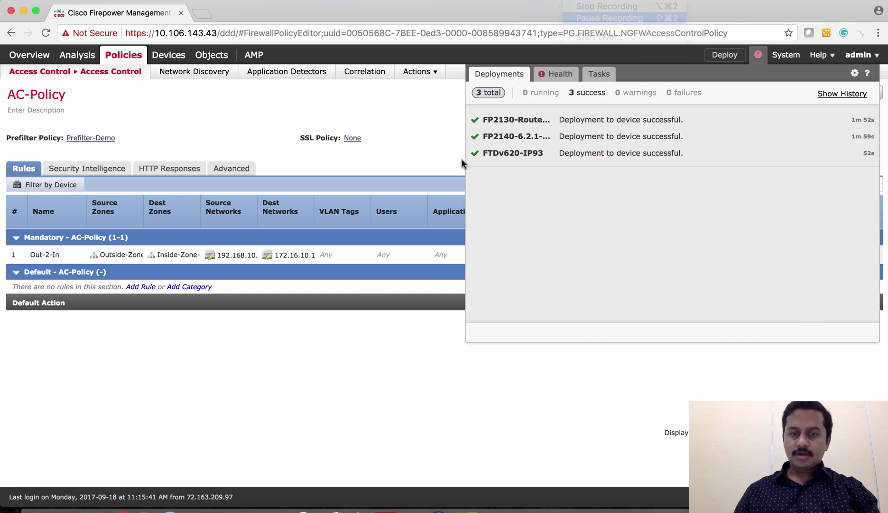
{"action": "left_click", "coordinate": [431, 149]}
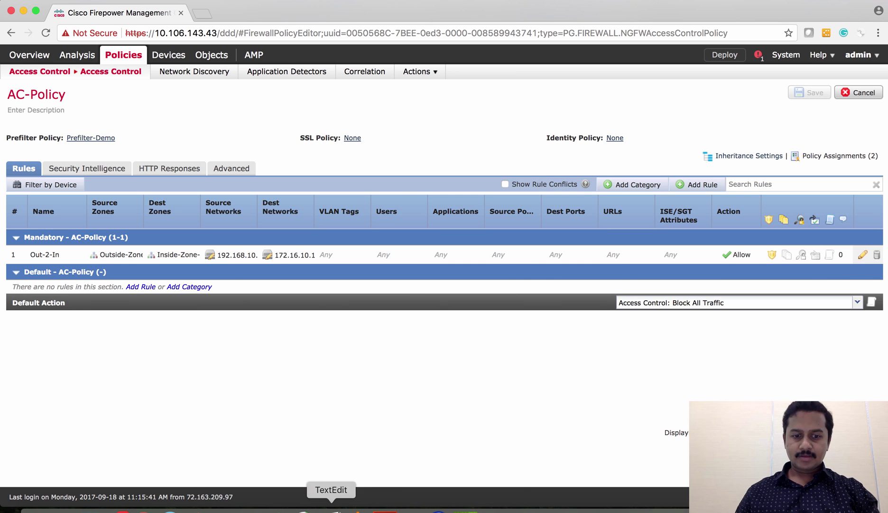
{"action": "key", "text": "ctrl+Right"}
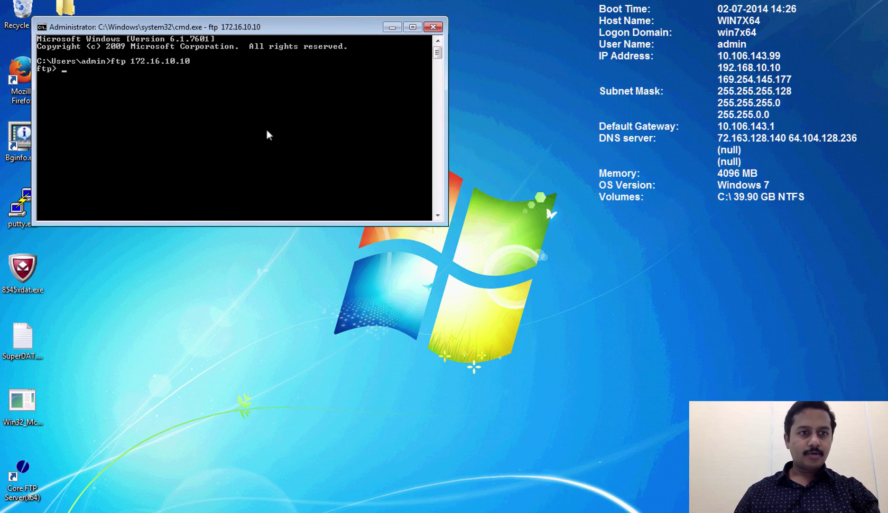
Check the old FTP session and end it with 'bye'.
{"action": "key", "text": "Return"}
{"action": "key", "text": "Return"}
{"action": "type", "text": "b"}
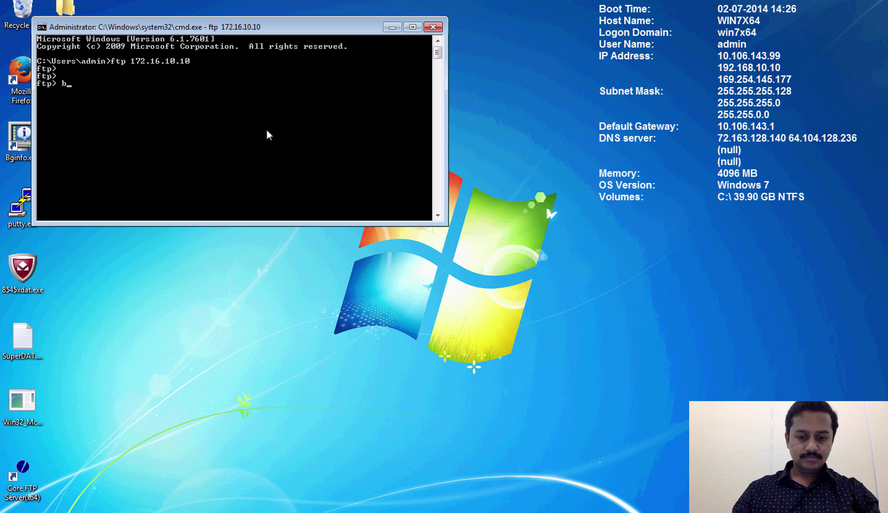
{"action": "type", "text": "ye"}
{"action": "key", "text": "Return"}
Rerun 'ftp 172.16.10.10' and enter the login user name at the Core FTP prompt.
{"action": "key", "text": "Up"}
{"action": "key", "text": "Return"}
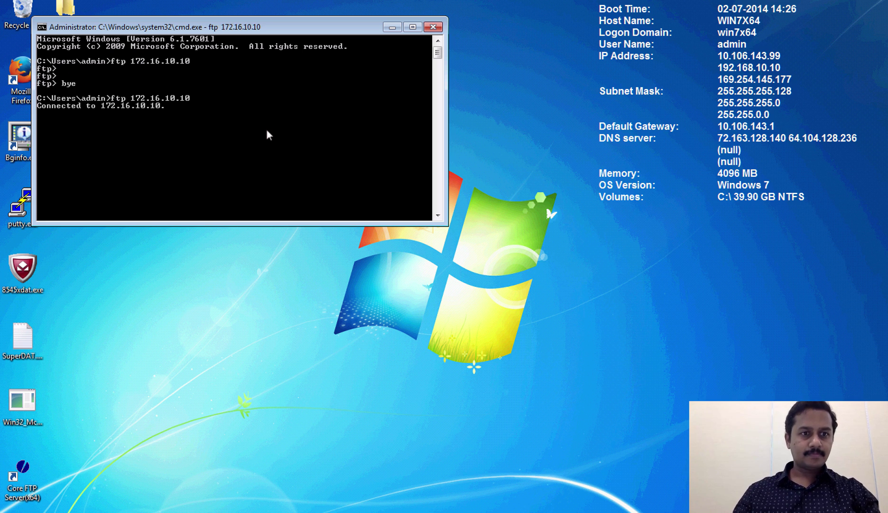
{"action": "type", "text": "nanda"}
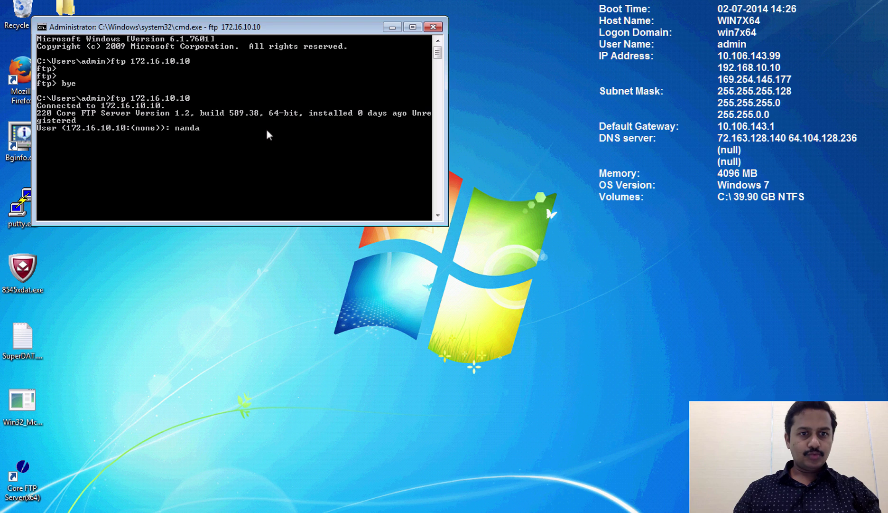
{"action": "key", "text": "Return"}
{"action": "key", "text": "Return"}
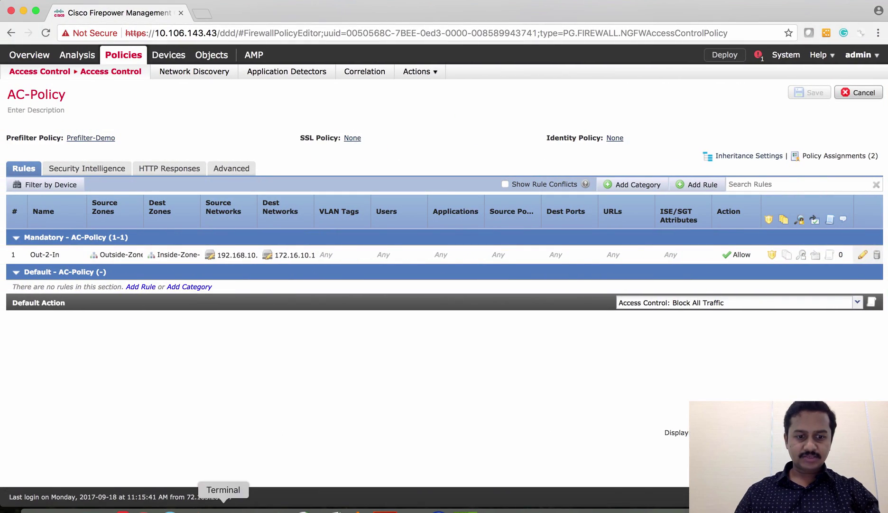
Rerun 'show conn long' on the FTD and highlight the FTP connection's UIO N flags.
{"action": "left_click", "coordinate": [222, 507]}
{"action": "key", "text": "Return"}
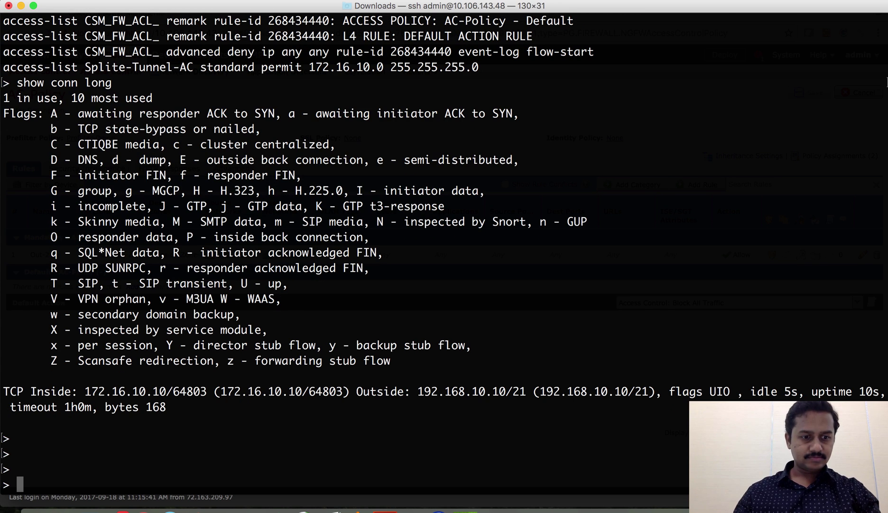
{"action": "key", "text": "Up"}
{"action": "key", "text": "Up"}
{"action": "key", "text": "Down"}
{"action": "key", "text": "Return"}
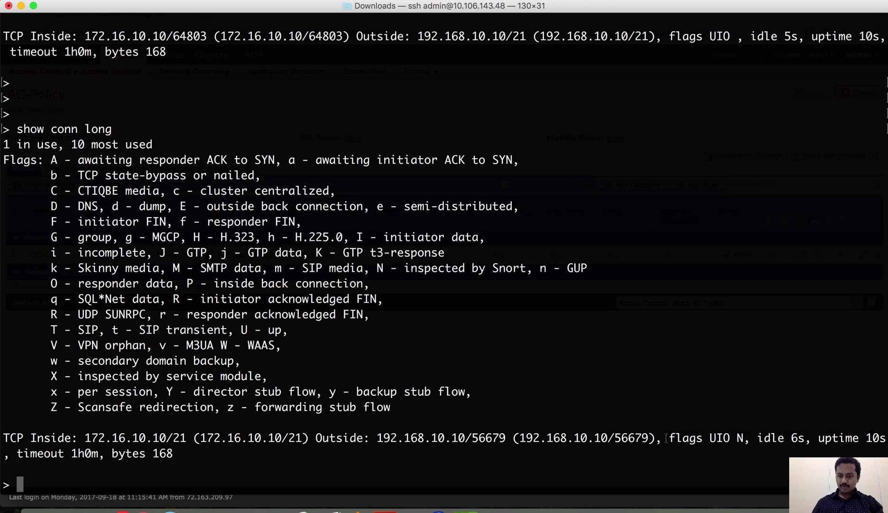
{"action": "left_click_drag", "start_coordinate": [666, 438], "coordinate": [737, 437]}
{"action": "left_click", "coordinate": [746, 438]}
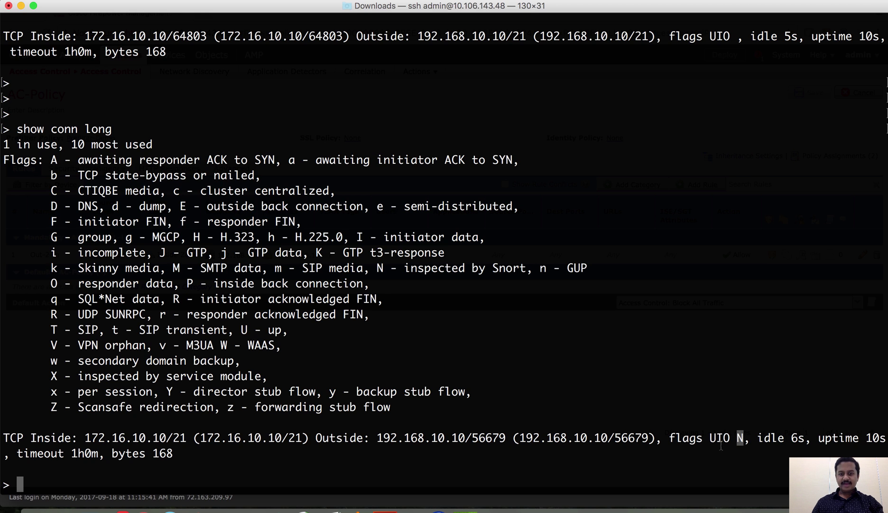